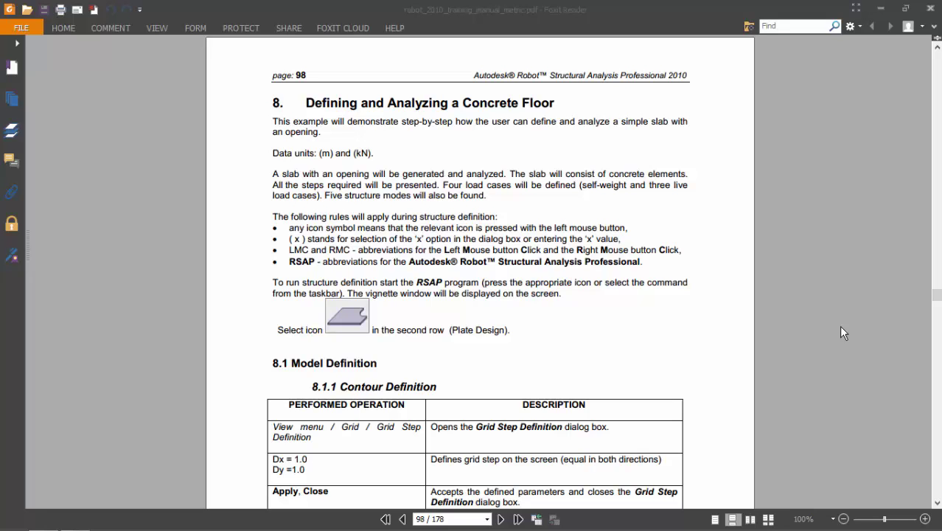
Scroll the PDF manual to section 8.1 Model Definition on page 98.
{"action": "left_click", "coordinate": [418, 170]}
{"action": "scroll", "coordinate": [290, 112], "scroll_direction": "up", "scroll_amount": 2, "text": "ctrl"}
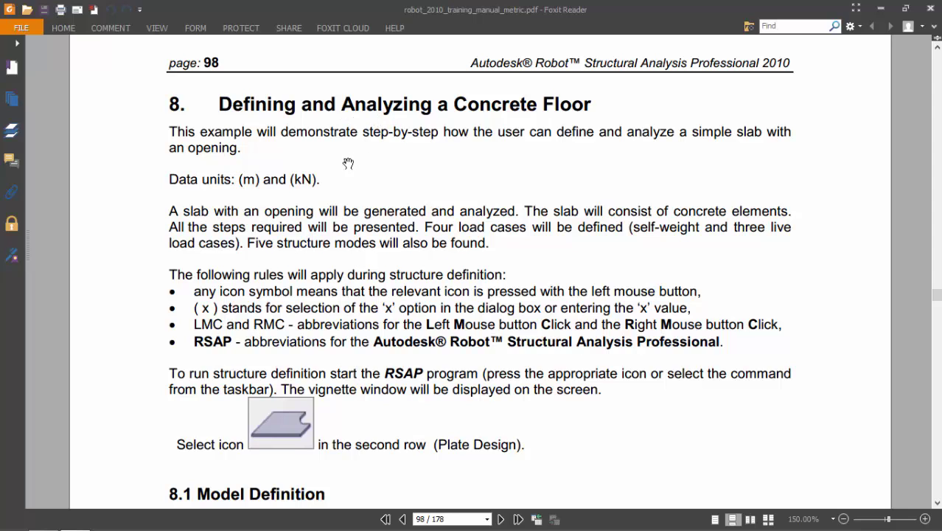
{"action": "scroll", "coordinate": [355, 156], "scroll_direction": "down", "scroll_amount": 1}
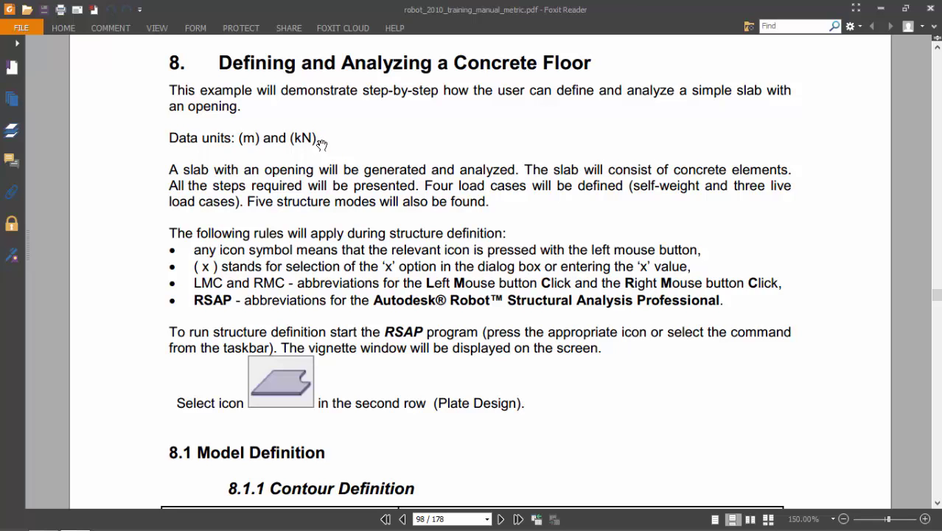
{"action": "scroll", "coordinate": [321, 144], "scroll_direction": "down", "scroll_amount": 3}
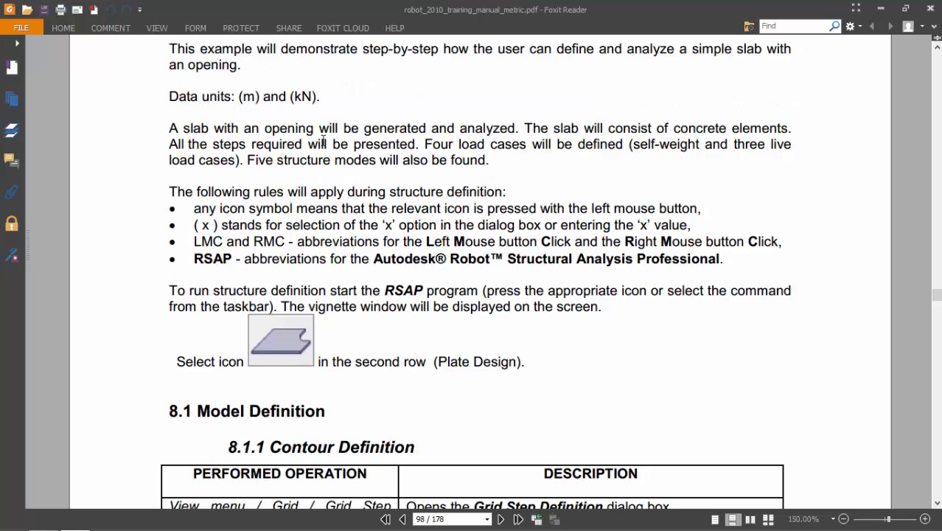
{"action": "scroll", "coordinate": [323, 140], "scroll_direction": "down", "scroll_amount": 2}
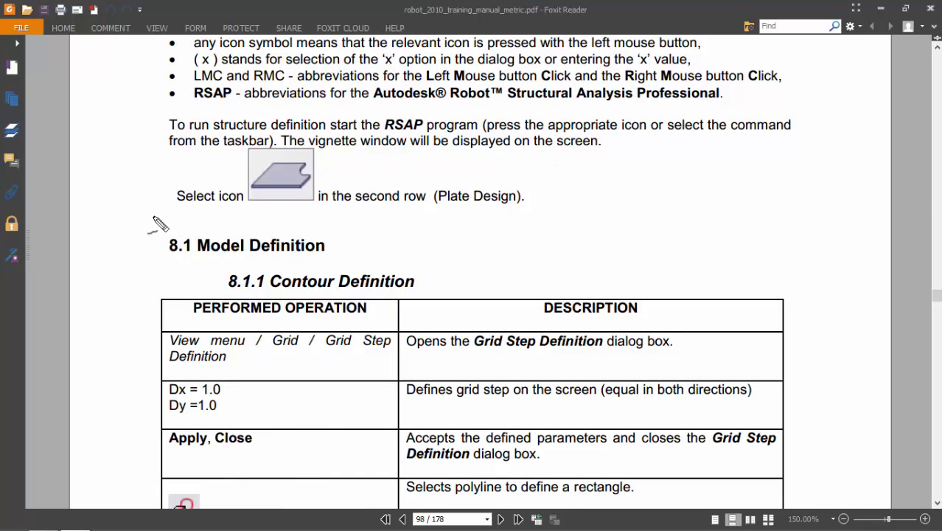
Pencil-mark the 8.1 heading and the Plate Design instruction, then clear the ink marks.
{"action": "mouse_move", "coordinate": [114, 246]}
{"action": "left_mouse_down"}
{"action": "mouse_move", "coordinate": [150, 231]}
{"action": "mouse_move", "coordinate": [141, 223]}
{"action": "mouse_move", "coordinate": [176, 217]}
{"action": "mouse_move", "coordinate": [137, 250]}
{"action": "mouse_move", "coordinate": [137, 236]}
{"action": "mouse_move", "coordinate": [171, 241]}
{"action": "mouse_move", "coordinate": [221, 271]}
{"action": "mouse_move", "coordinate": [256, 273]}
{"action": "mouse_move", "coordinate": [315, 266]}
{"action": "mouse_move", "coordinate": [327, 245]}
{"action": "left_mouse_up"}
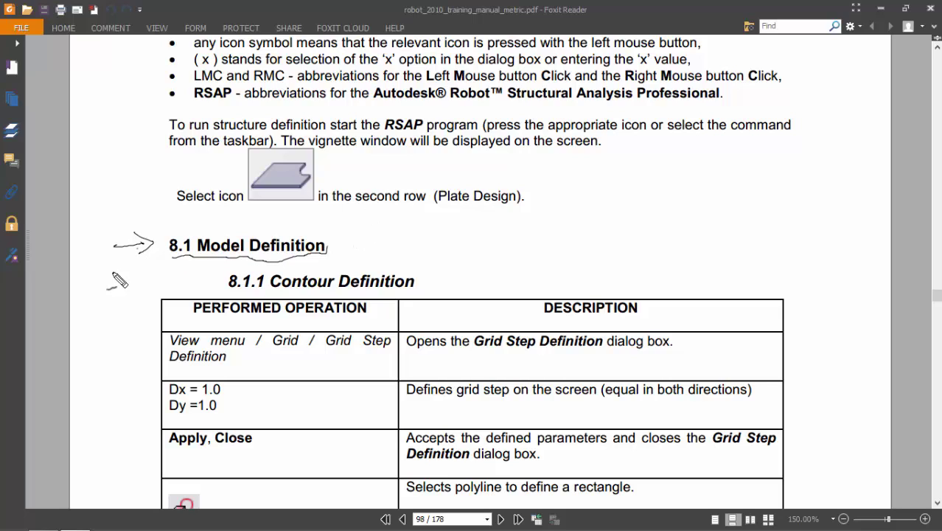
{"action": "left_click_drag", "start_coordinate": [343, 187], "coordinate": [353, 185]}
{"action": "mouse_move", "coordinate": [248, 150]}
{"action": "left_mouse_down"}
{"action": "mouse_move", "coordinate": [250, 191]}
{"action": "mouse_move", "coordinate": [312, 196]}
{"action": "mouse_move", "coordinate": [312, 149]}
{"action": "mouse_move", "coordinate": [249, 150]}
{"action": "left_mouse_up"}
{"action": "left_click_drag", "start_coordinate": [441, 208], "coordinate": [523, 205]}
{"action": "key", "text": "Escape"}
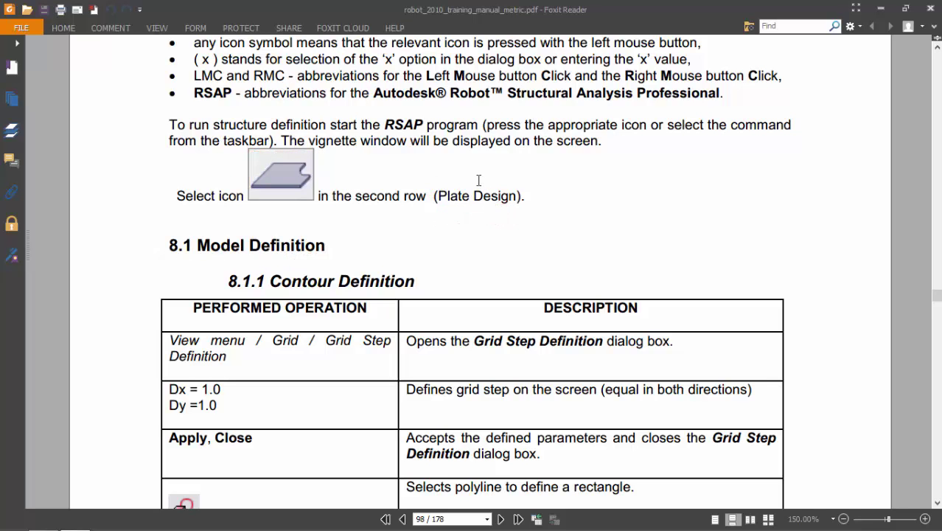
Switch from the Foxit manual to the Robot Structural Analysis start page.
{"action": "key", "text": "alt+Tab"}
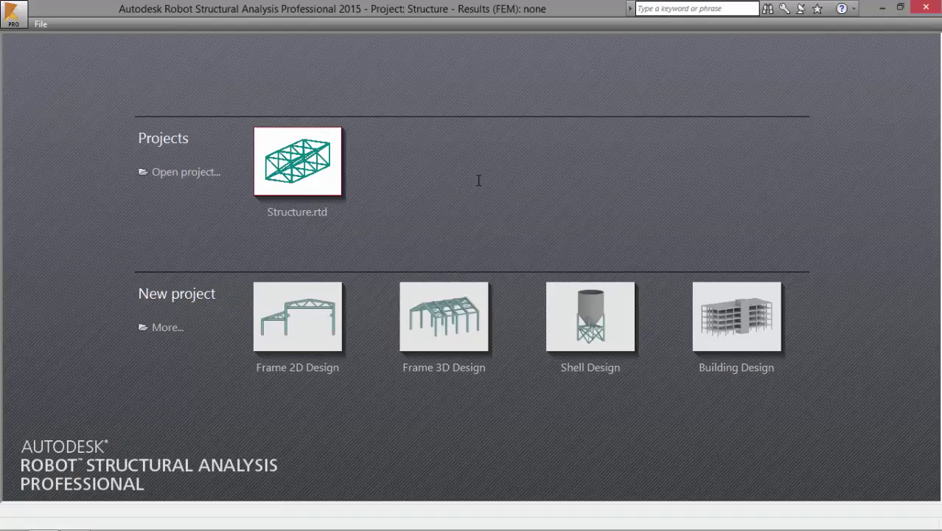
{"action": "key", "text": "alt+Tab"}
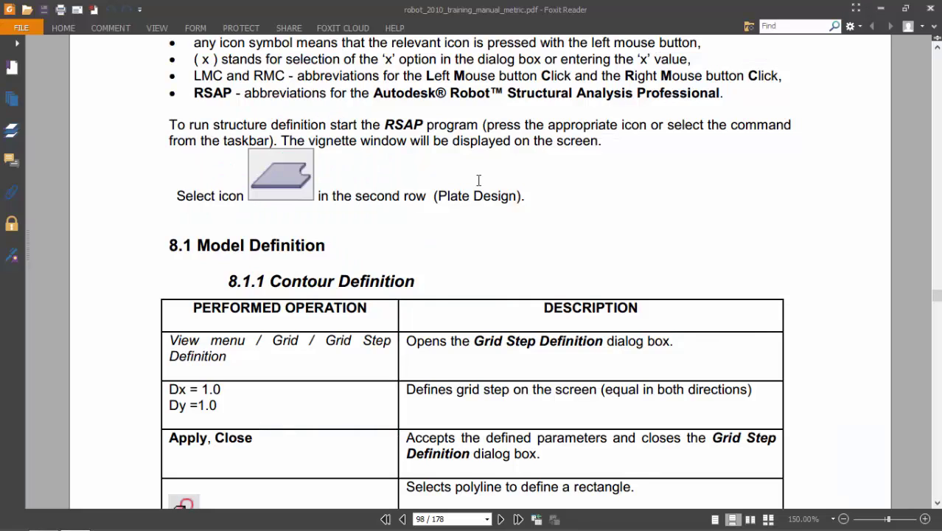
{"action": "key", "text": "alt"}
{"action": "key", "text": "alt+Tab"}
{"action": "key", "text": "alt+Tab"}
{"action": "key", "text": "alt+Tab"}
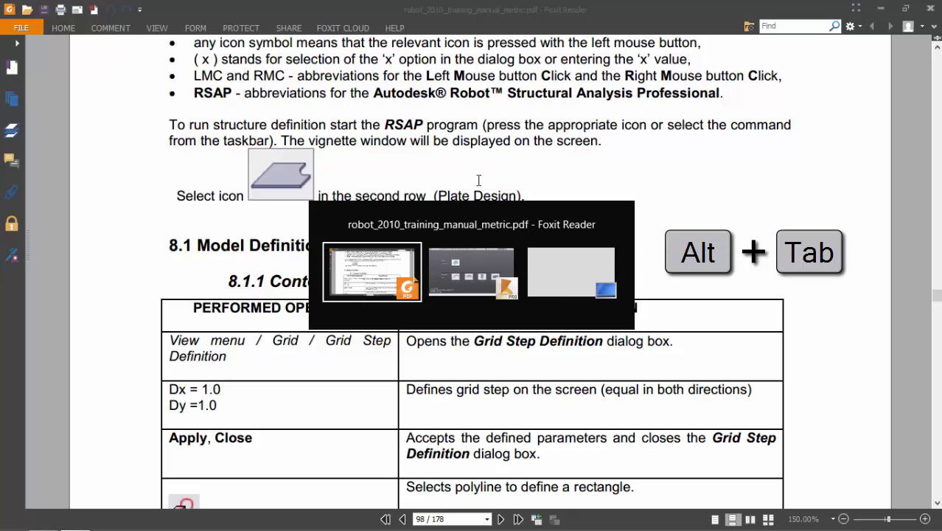
{"action": "key", "text": "alt+shift+Tab"}
{"action": "key", "text": "alt+shift+Tab"}
{"action": "key", "text": "alt+shift+Tab"}
{"action": "key", "text": "alt+shift+Tab"}
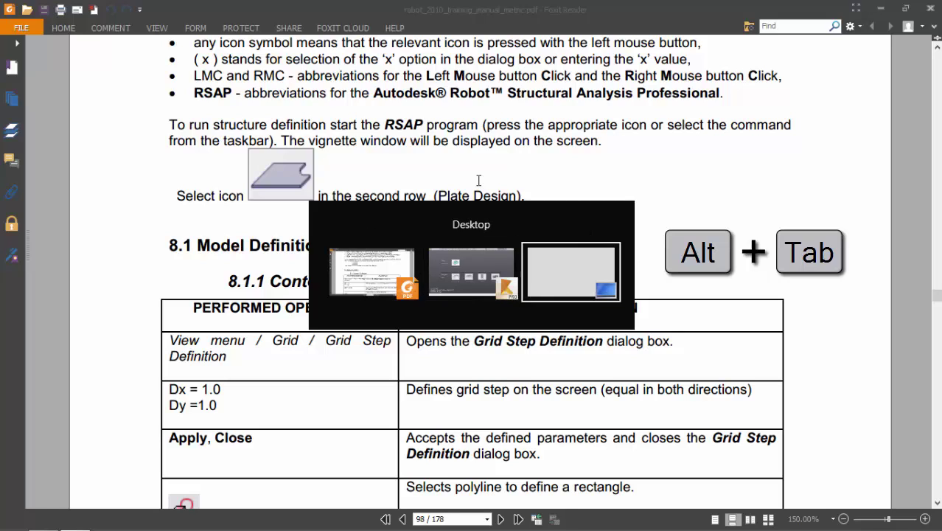
{"action": "key", "text": "alt+shift+Tab"}
{"action": "key", "text": "alt+shift+Tab"}
{"action": "key", "text": "alt+shift+Tab"}
{"action": "key", "text": "alt+shift+Tab"}
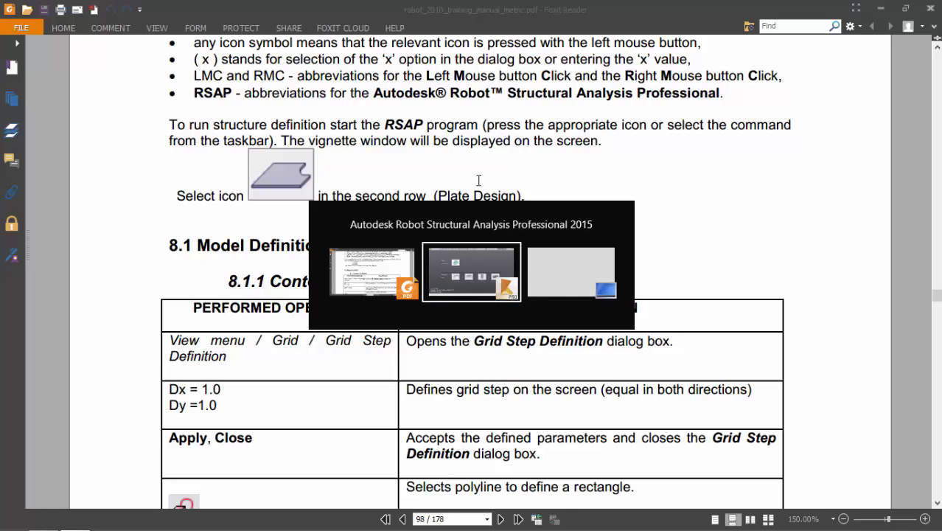
{"action": "key", "text": "alt+shift+Tab"}
{"action": "key", "text": "alt+shift+Tab"}
{"action": "key", "text": "alt+shift+Tab"}
{"action": "key", "text": "alt+shift+Tab"}
{"action": "key", "text": "alt+shift+Tab"}
{"action": "key", "text": "alt+shift+Tab"}
{"action": "key", "text": "alt+shift+Tab"}
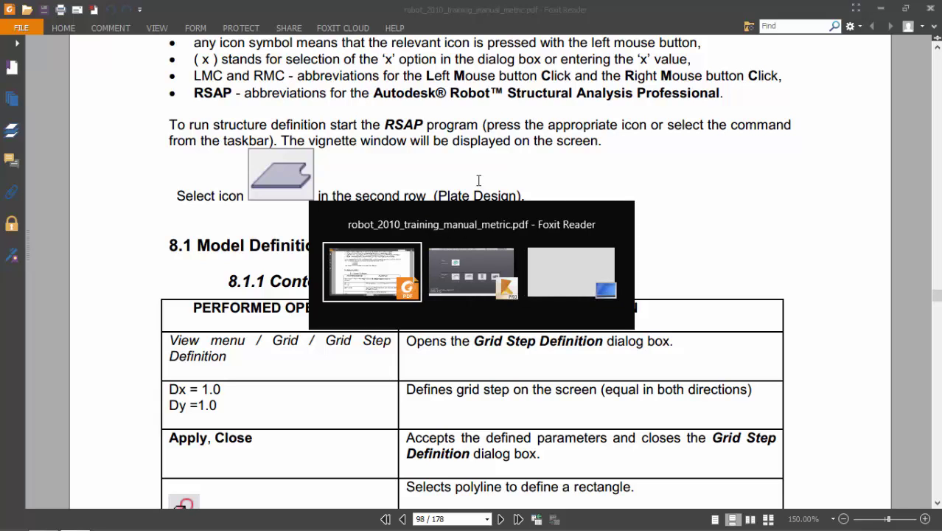
{"action": "key", "text": "alt+shift+Tab"}
{"action": "key", "text": "alt+shift+Tab"}
{"action": "key", "text": "alt+shift+Tab"}
{"action": "key", "text": "alt+shift+Tab"}
{"action": "key", "text": "alt+shift+Tab"}
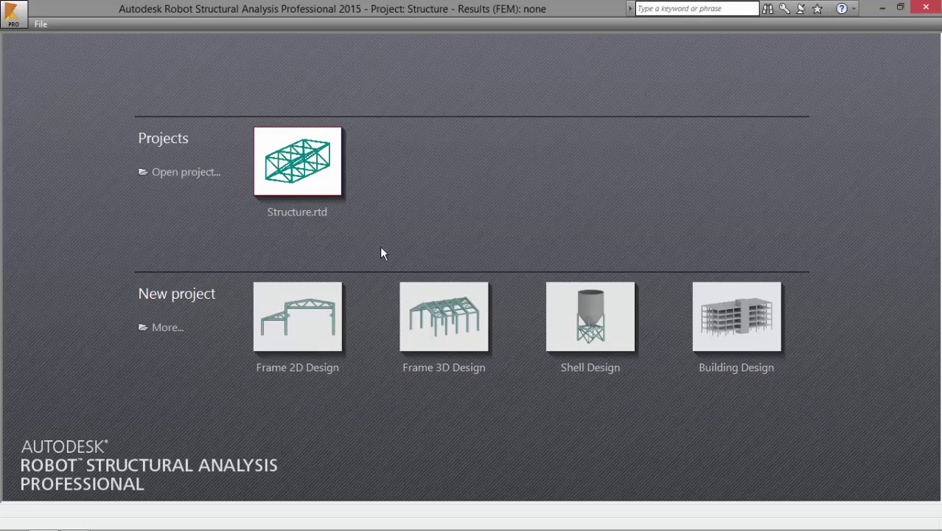
Create a new Plate Design project from the full new-project list.
{"action": "left_click", "coordinate": [177, 330]}
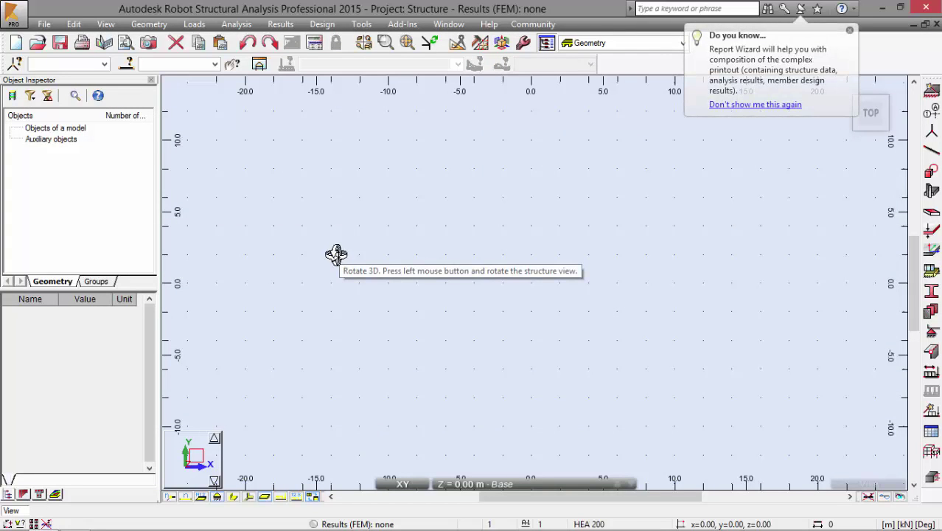
Set the grid step to Dx = 1 m and Dy = 1 m and apply it.
{"action": "left_click", "coordinate": [105, 24]}
{"action": "mouse_move", "coordinate": [159, 219]}
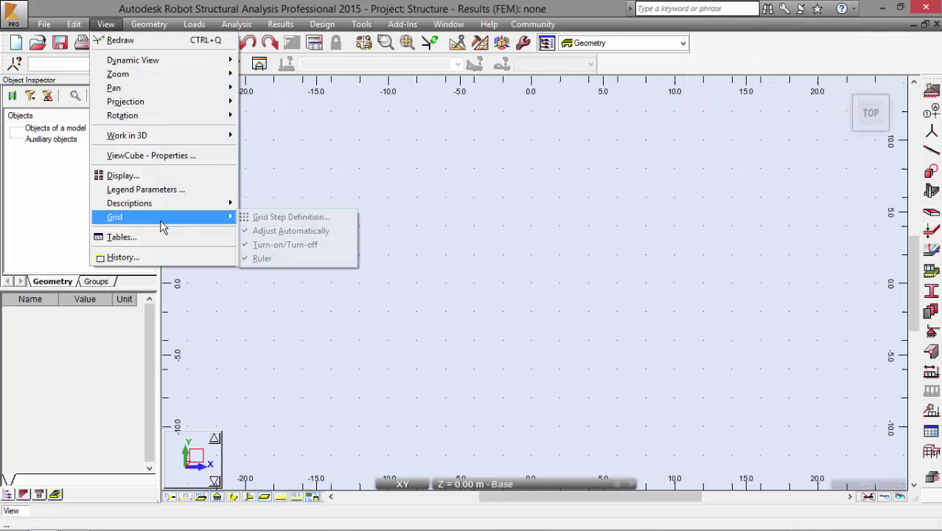
{"action": "left_click", "coordinate": [271, 219]}
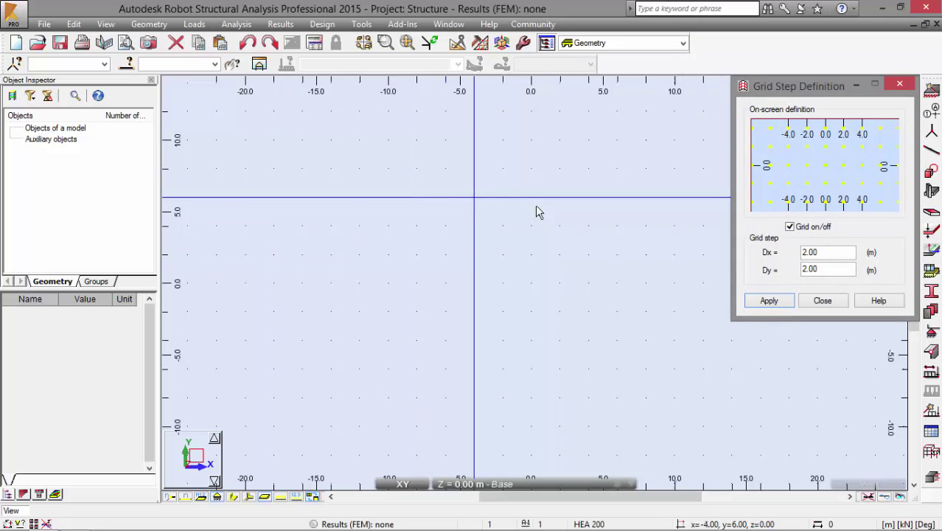
{"action": "left_click_drag", "start_coordinate": [818, 98], "coordinate": [414, 131]}
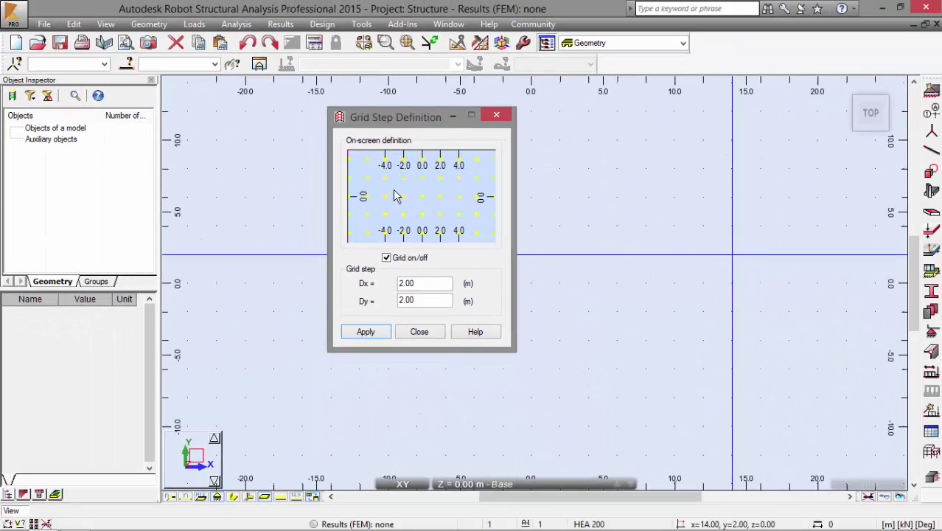
{"action": "left_click_drag", "start_coordinate": [420, 284], "coordinate": [378, 301]}
{"action": "type", "text": "11"}
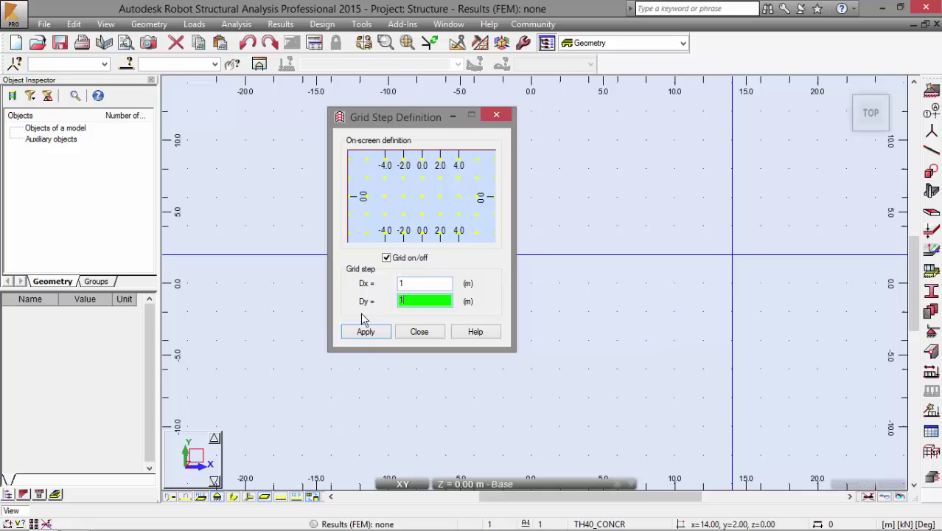
{"action": "left_click", "coordinate": [363, 332]}
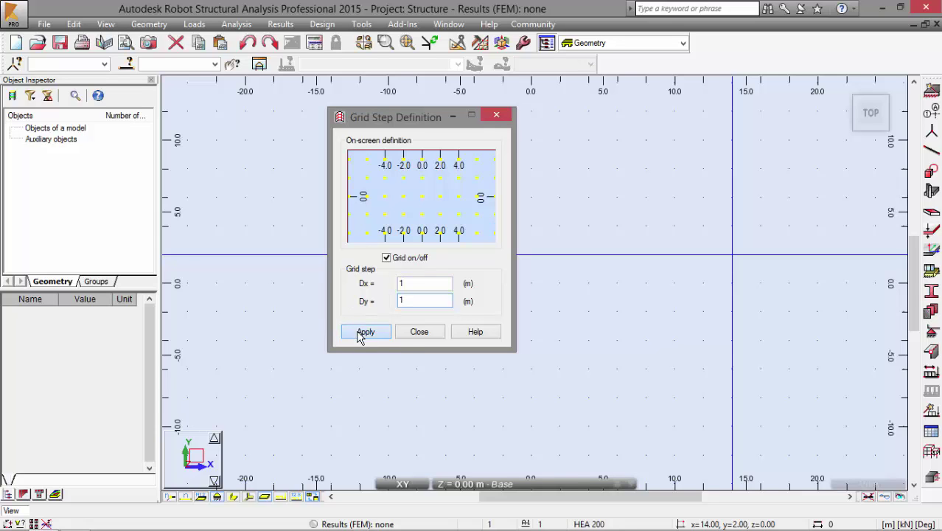
{"action": "left_click", "coordinate": [418, 333]}
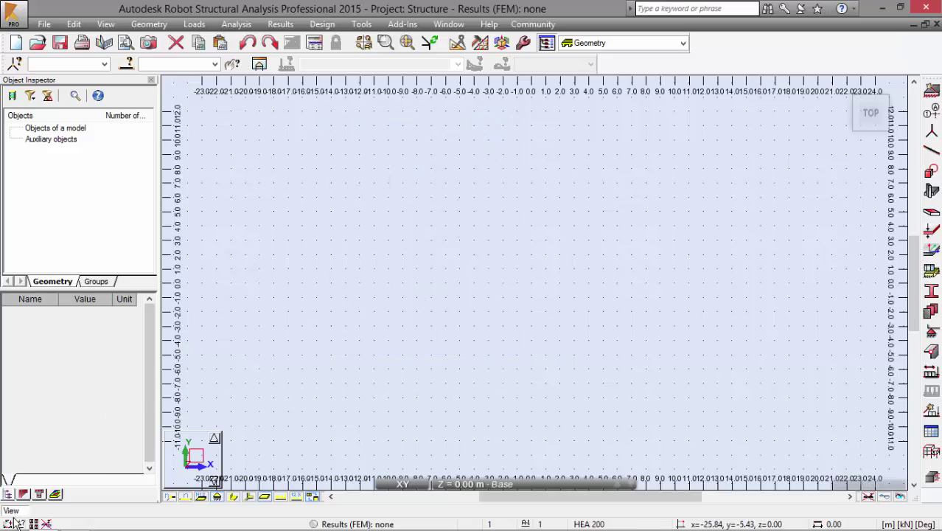
Review the snap settings, then start a Polyline - Contour definition from Objects.
{"action": "left_click", "coordinate": [37, 495]}
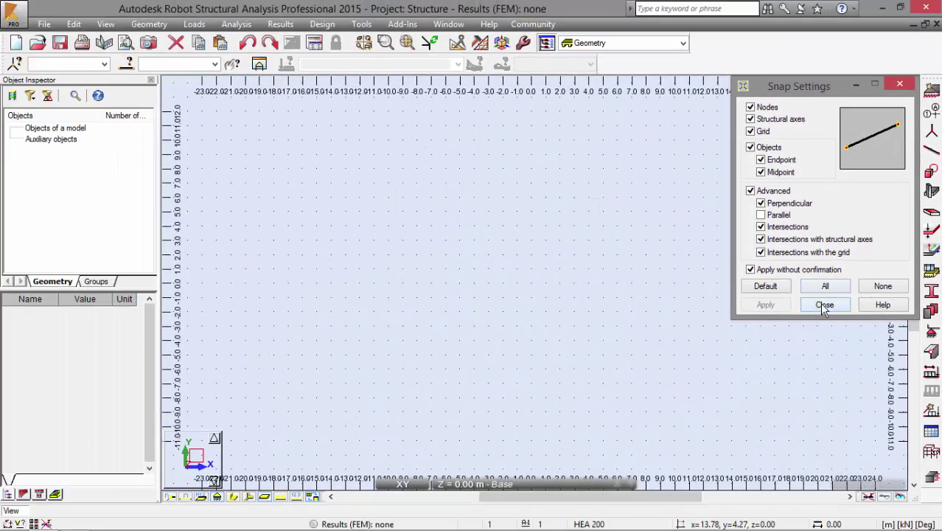
{"action": "left_click", "coordinate": [825, 305]}
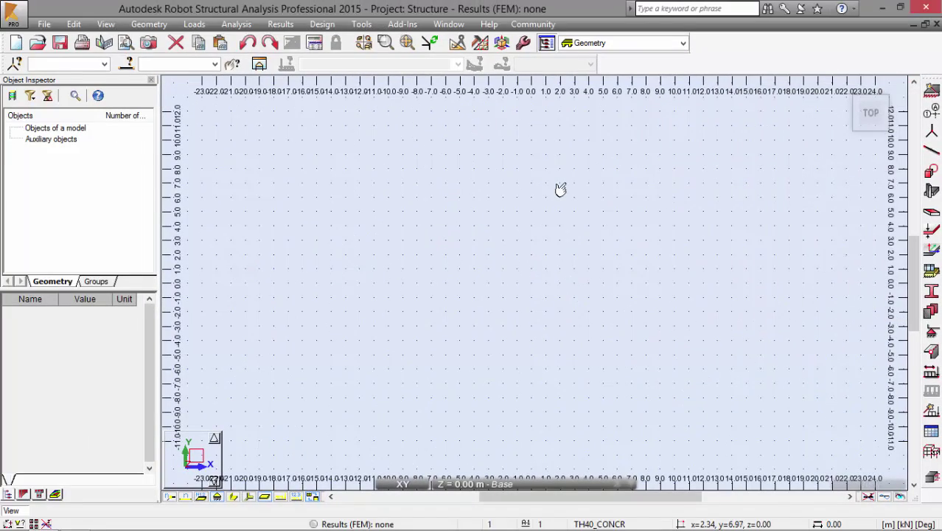
{"action": "left_click", "coordinate": [933, 181]}
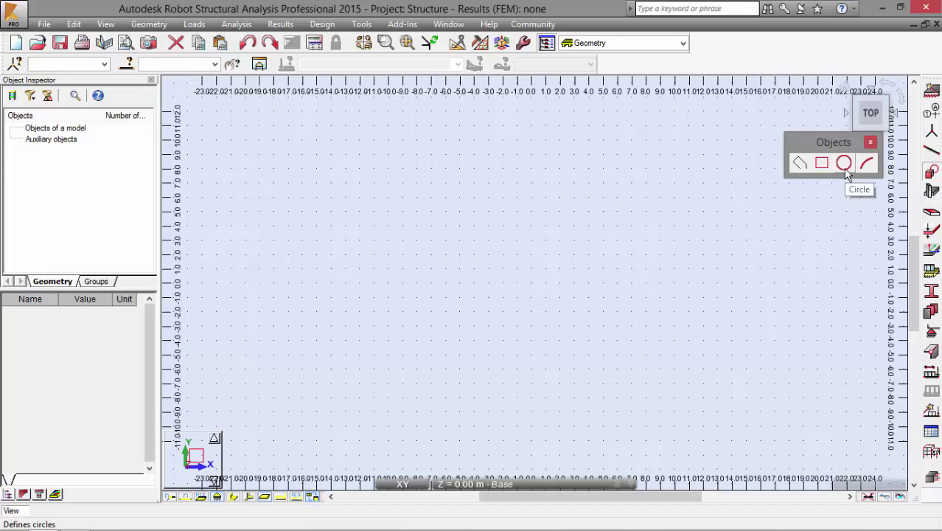
{"action": "left_click", "coordinate": [799, 164]}
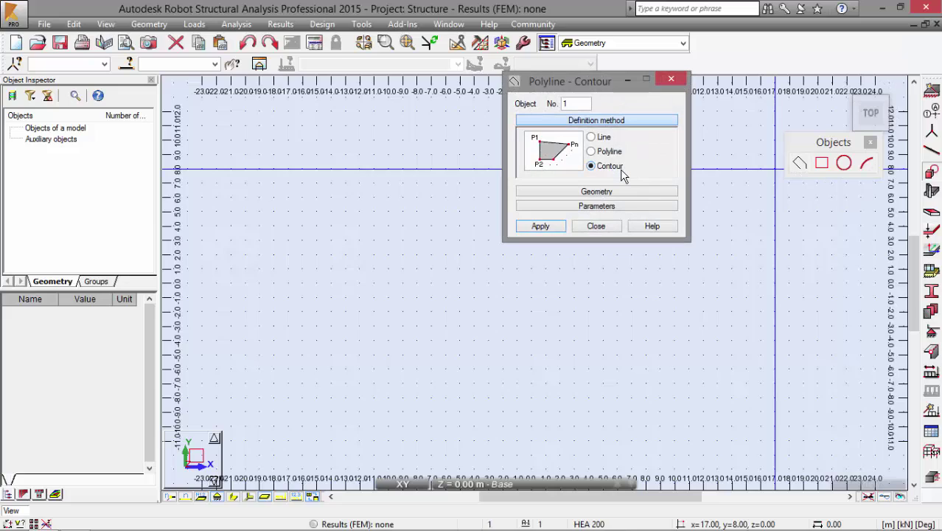
{"action": "key", "text": "alt+Tab"}
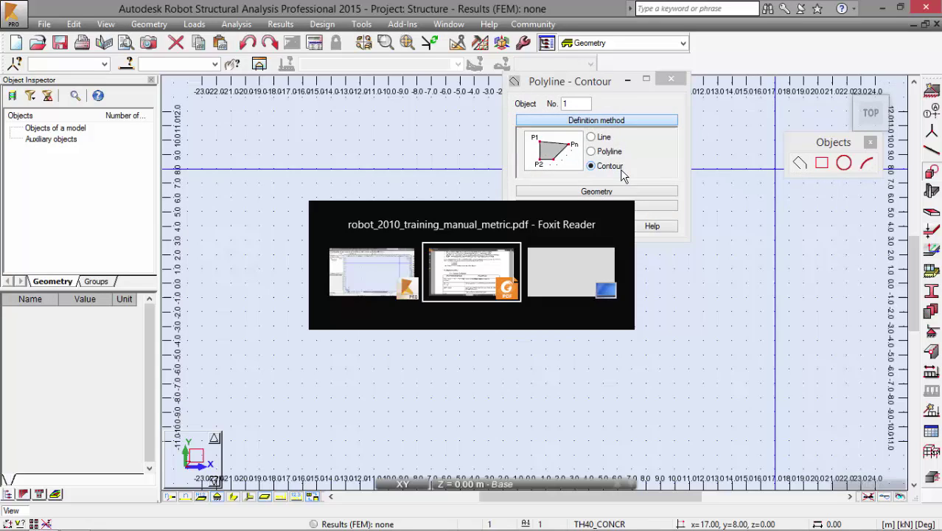
{"action": "scroll", "coordinate": [242, 237], "scroll_direction": "down", "scroll_amount": 10}
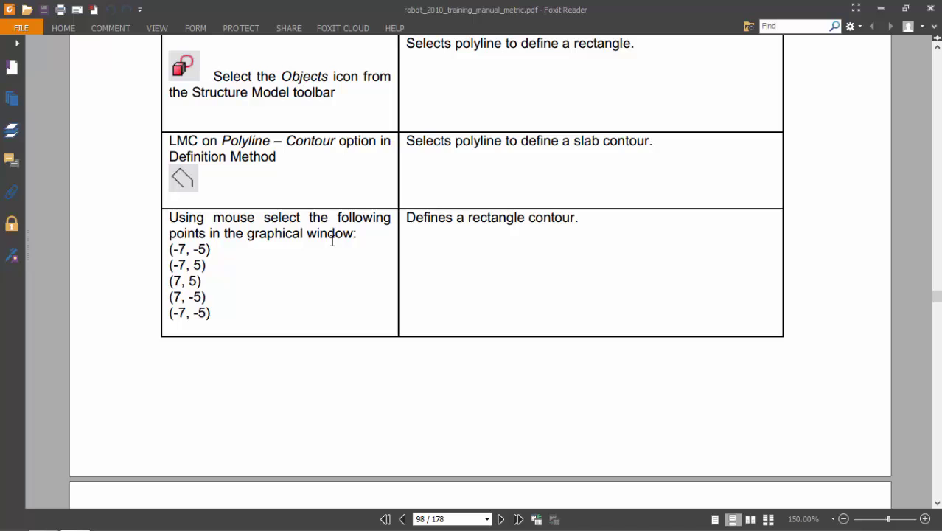
{"action": "key", "text": "alt+Tab"}
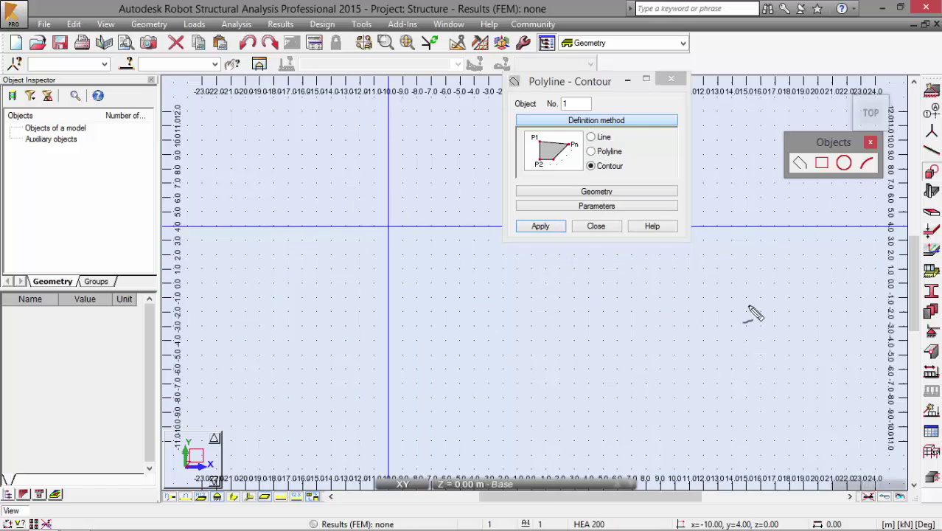
Trace the 14 × 10 m slab outline through (-7,-5), (-7,5), (7,5), (7,-5) and back to the start.
{"action": "left_click_drag", "start_coordinate": [752, 310], "coordinate": [743, 517]}
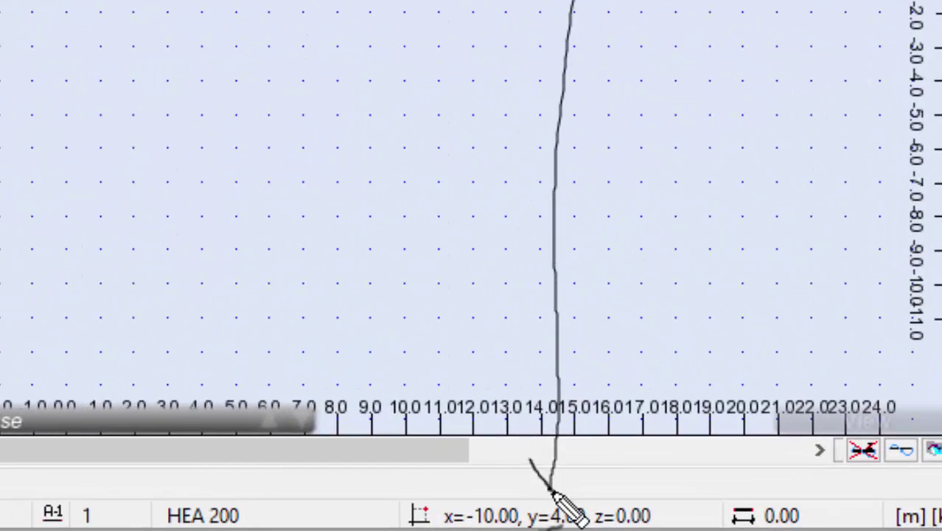
{"action": "left_click_drag", "start_coordinate": [557, 491], "coordinate": [573, 461]}
{"action": "key", "text": "Escape"}
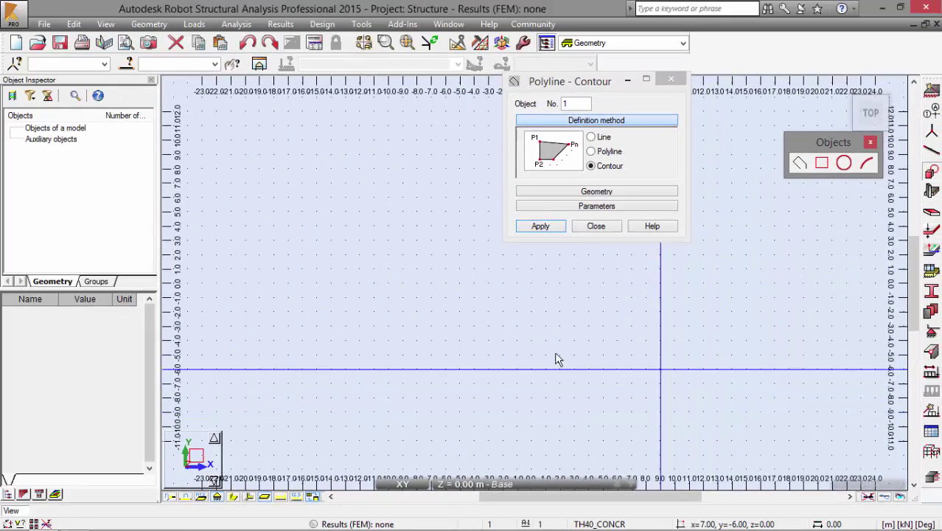
{"action": "scroll", "coordinate": [450, 383], "scroll_direction": "up", "scroll_amount": 2}
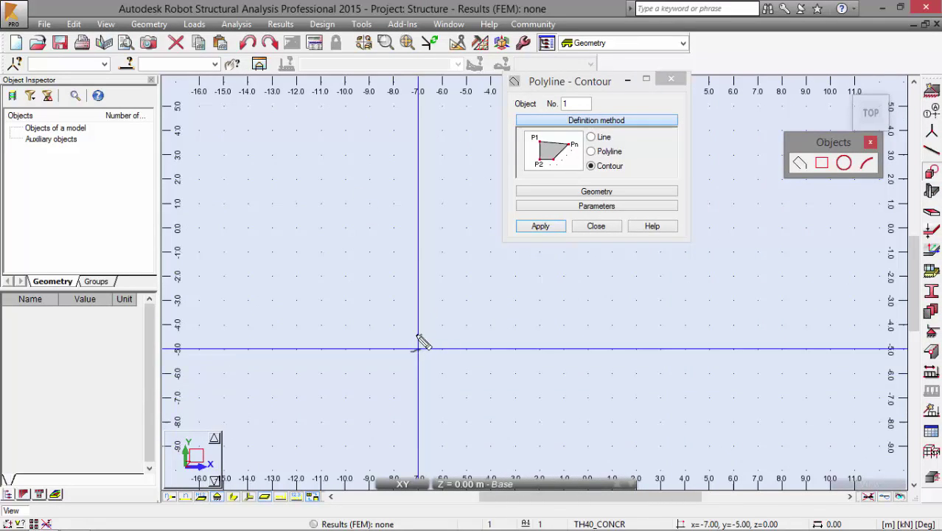
{"action": "mouse_move", "coordinate": [421, 339]}
{"action": "left_mouse_down"}
{"action": "mouse_move", "coordinate": [435, 350]}
{"action": "mouse_move", "coordinate": [631, 320]}
{"action": "mouse_move", "coordinate": [724, 512]}
{"action": "mouse_move", "coordinate": [717, 498]}
{"action": "mouse_move", "coordinate": [734, 498]}
{"action": "left_mouse_up"}
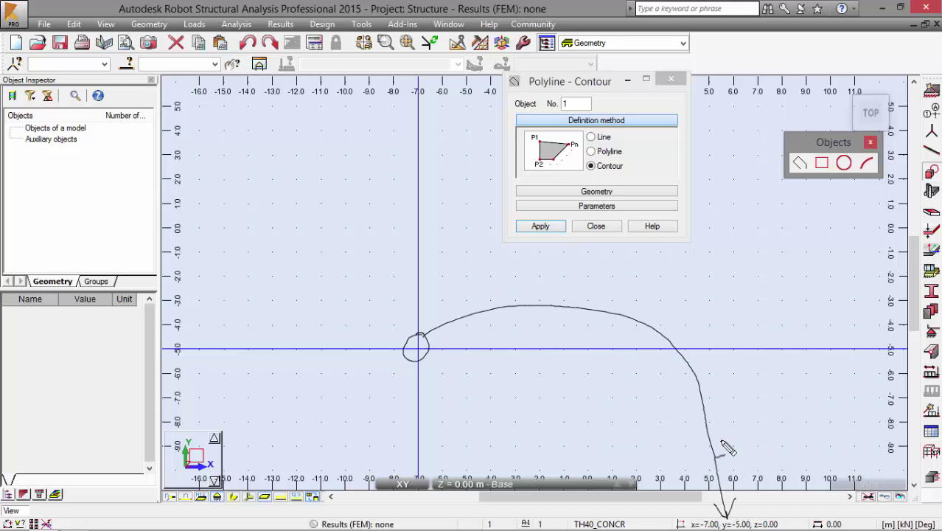
{"action": "left_click_drag", "start_coordinate": [696, 443], "coordinate": [705, 440]}
{"action": "key", "text": "Escape"}
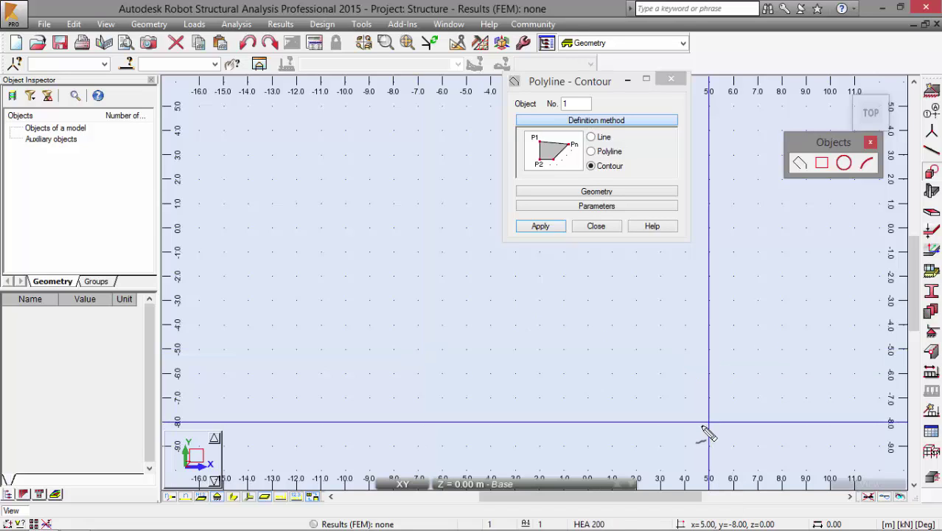
{"action": "left_click", "coordinate": [416, 349]}
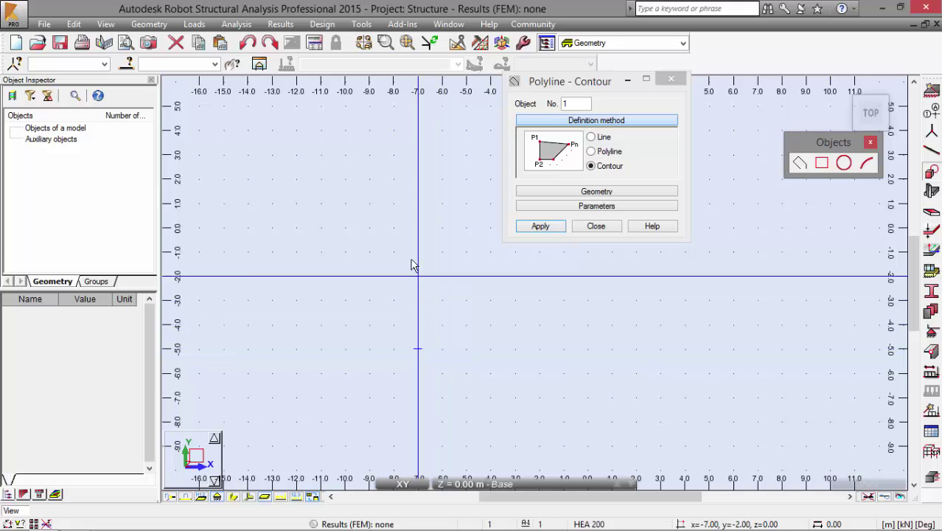
{"action": "left_click", "coordinate": [417, 107]}
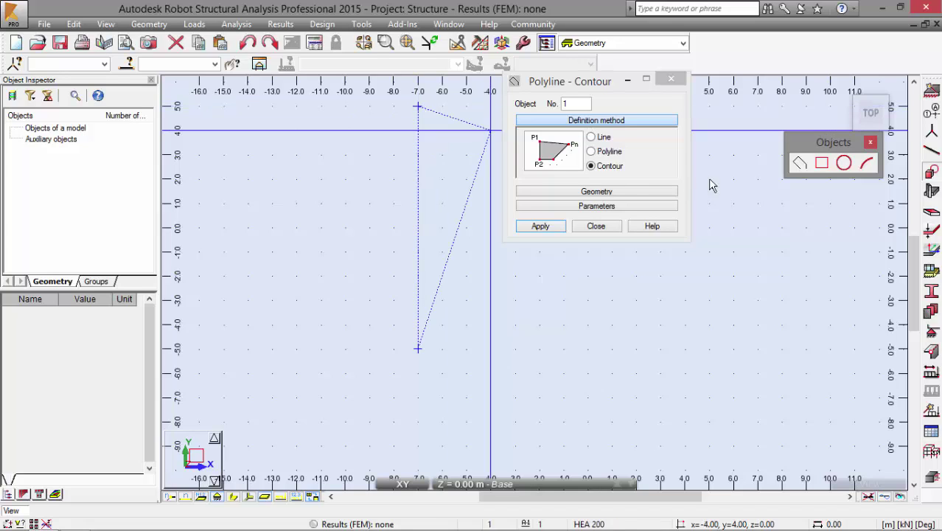
{"action": "left_click", "coordinate": [753, 118]}
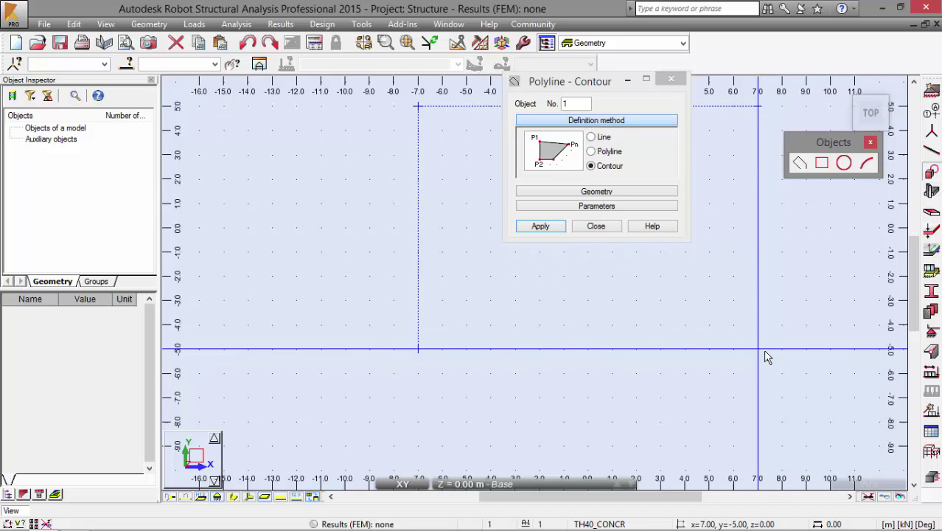
{"action": "left_click", "coordinate": [759, 350]}
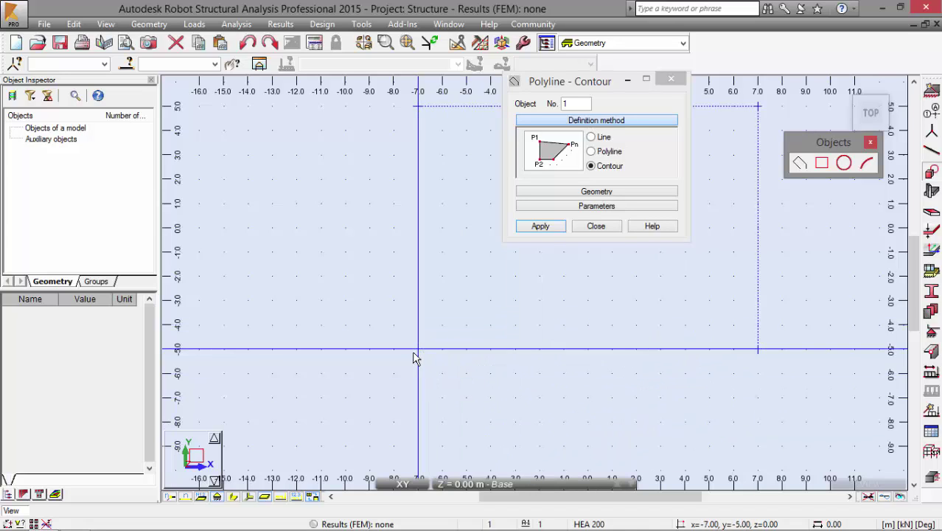
{"action": "left_click", "coordinate": [418, 349]}
Check the opening coordinates in the PDF manual and return to the model.
{"action": "scroll", "coordinate": [336, 347], "scroll_direction": "down", "scroll_amount": 2}
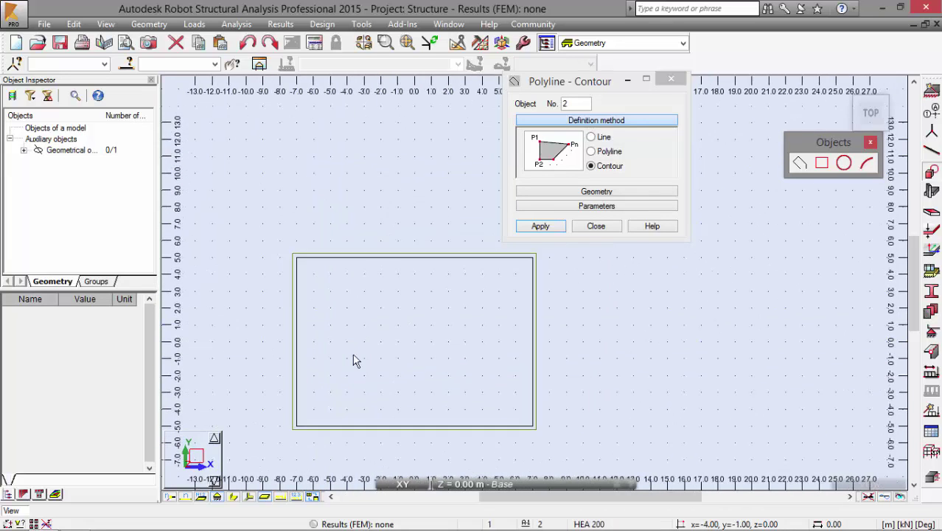
{"action": "scroll", "coordinate": [357, 368], "scroll_direction": "up", "scroll_amount": 1}
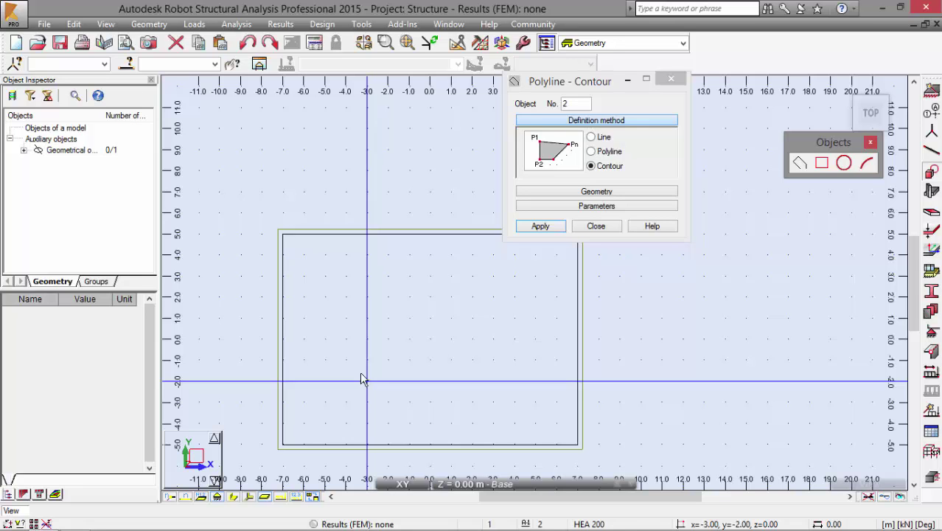
{"action": "key", "text": "alt+Tab"}
{"action": "scroll", "coordinate": [332, 330], "scroll_direction": "down", "scroll_amount": 10}
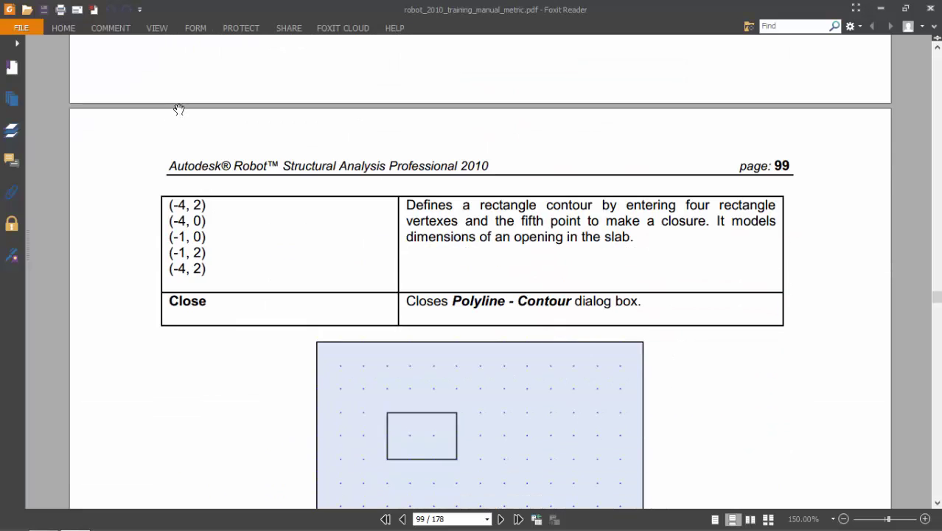
{"action": "key", "text": "alt+Tab"}
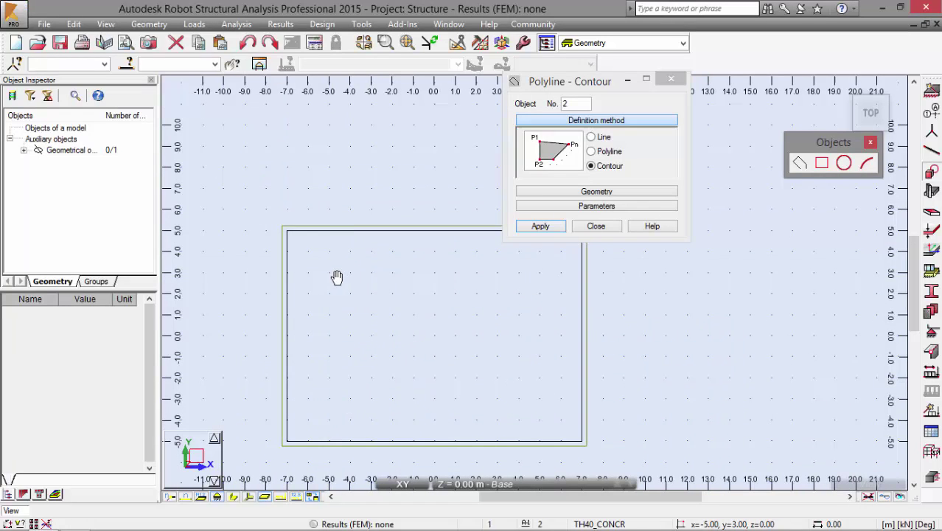
{"action": "scroll", "coordinate": [339, 278], "scroll_direction": "up", "scroll_amount": 2}
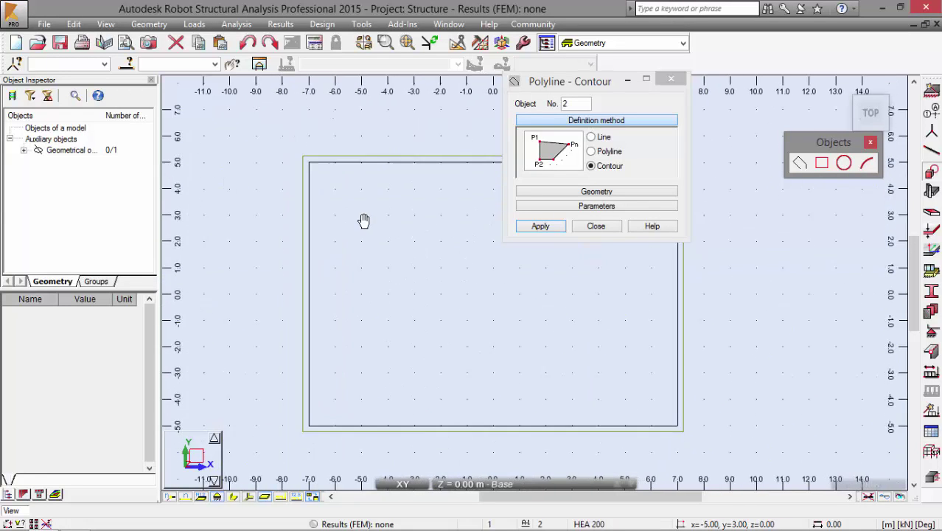
Draw the opening through (-4,2), (-4,0), (-1,0), (-1,2), closing at (-4,2).
{"action": "middle_click_drag", "start_coordinate": [364, 221], "coordinate": [361, 259]}
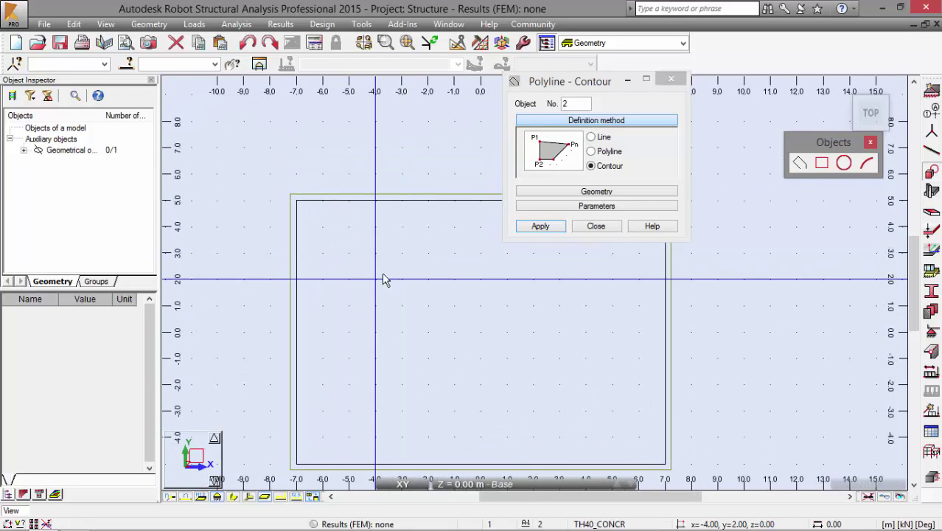
{"action": "left_click", "coordinate": [384, 275]}
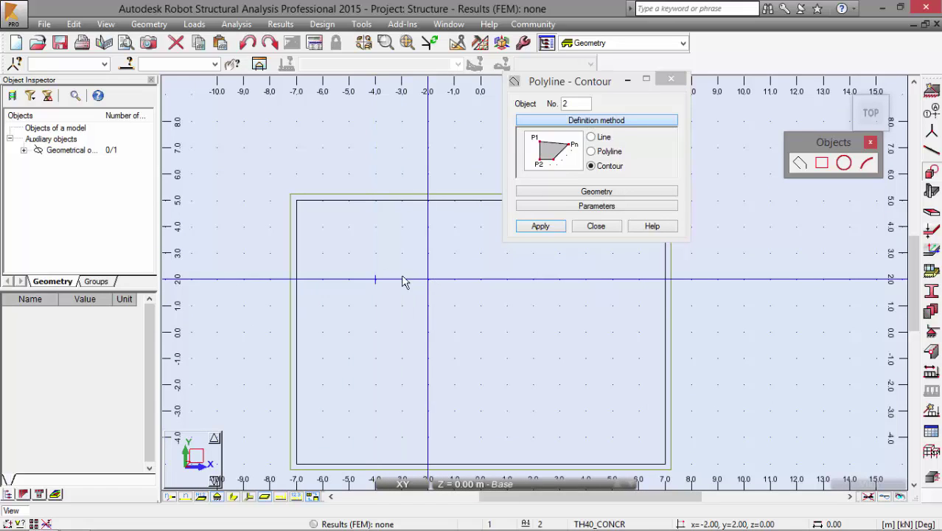
{"action": "left_click", "coordinate": [376, 335]}
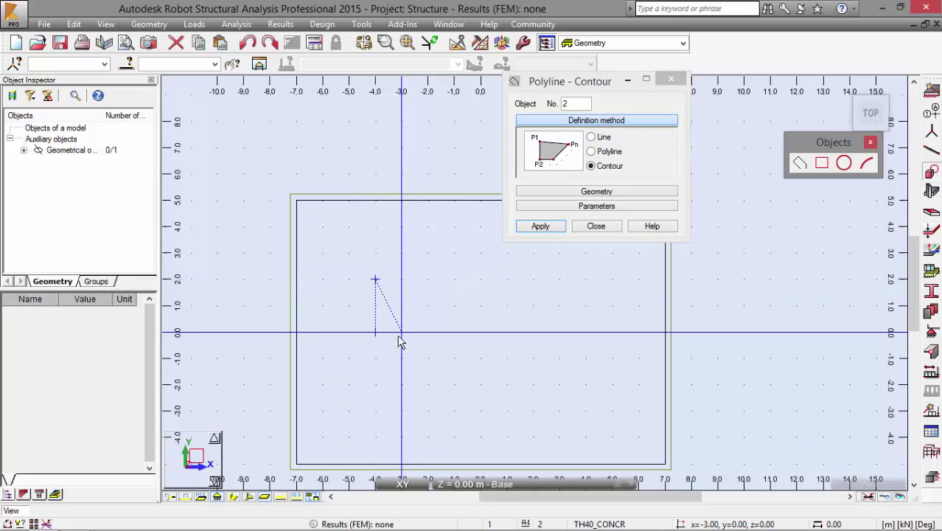
{"action": "left_click", "coordinate": [454, 332]}
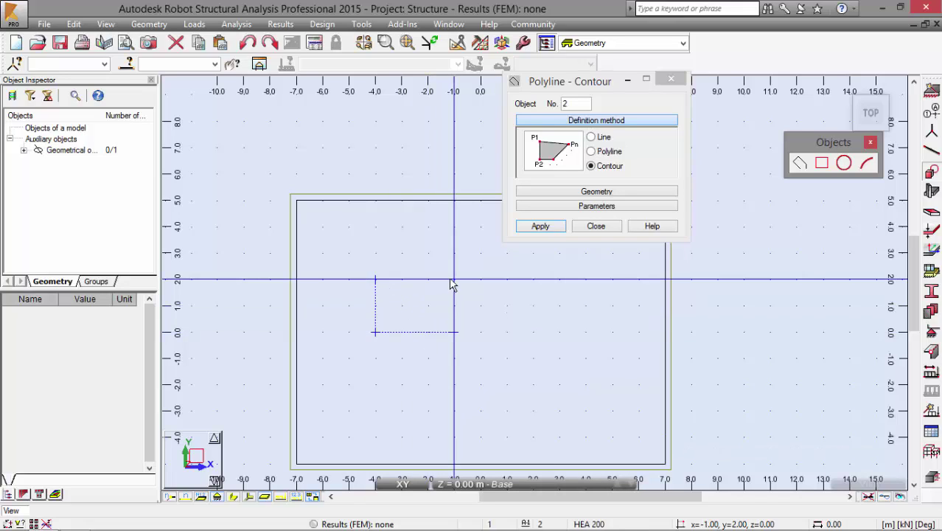
{"action": "left_click", "coordinate": [453, 282]}
{"action": "left_click", "coordinate": [390, 279]}
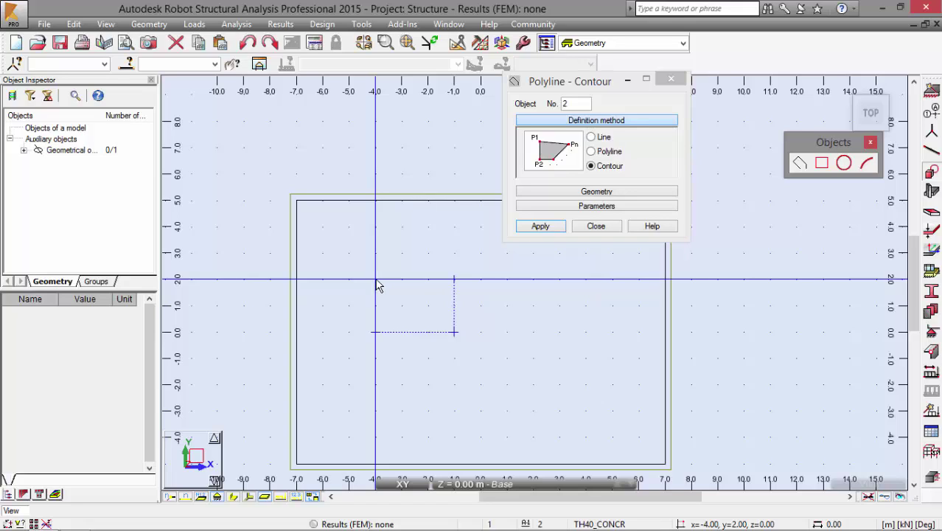
{"action": "left_click", "coordinate": [377, 286]}
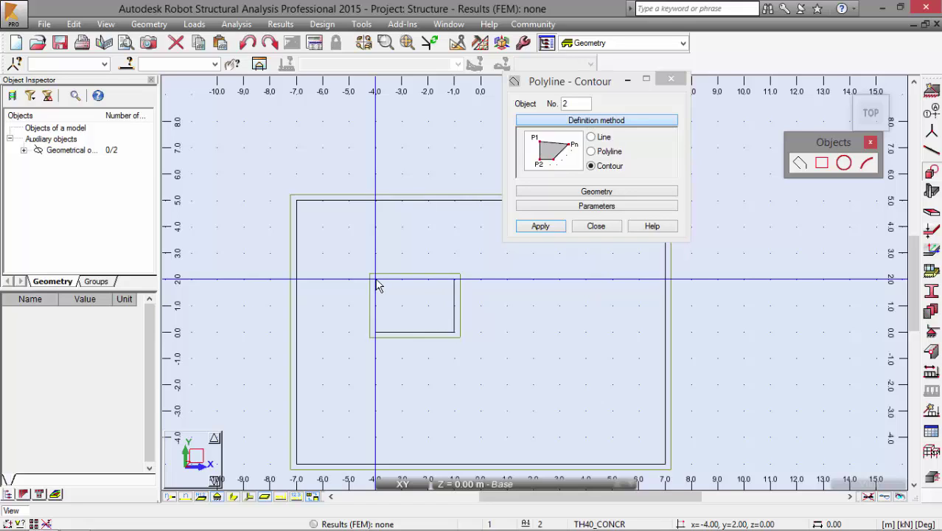
Close the contour dialog and read 8.1.2 Mesh Definition in the manual before returning.
{"action": "left_click", "coordinate": [595, 227]}
{"action": "key", "text": "alt+Tab"}
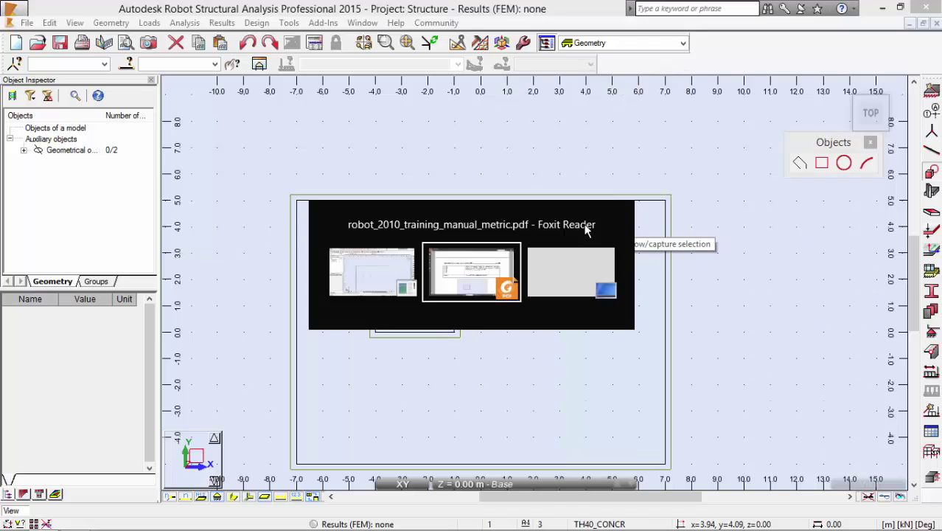
{"action": "scroll", "coordinate": [361, 265], "scroll_direction": "down", "scroll_amount": 5}
{"action": "scroll", "coordinate": [360, 264], "scroll_direction": "down", "scroll_amount": 2}
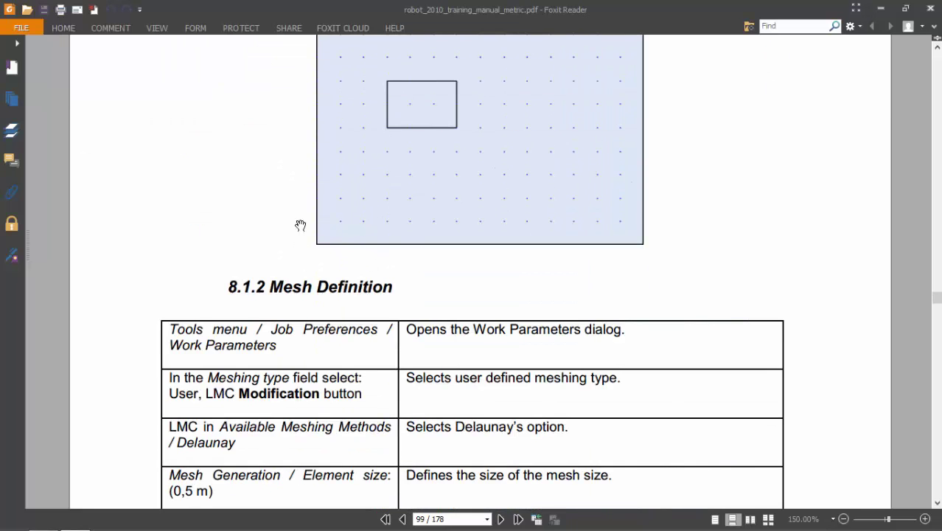
{"action": "key", "text": "alt+Tab"}
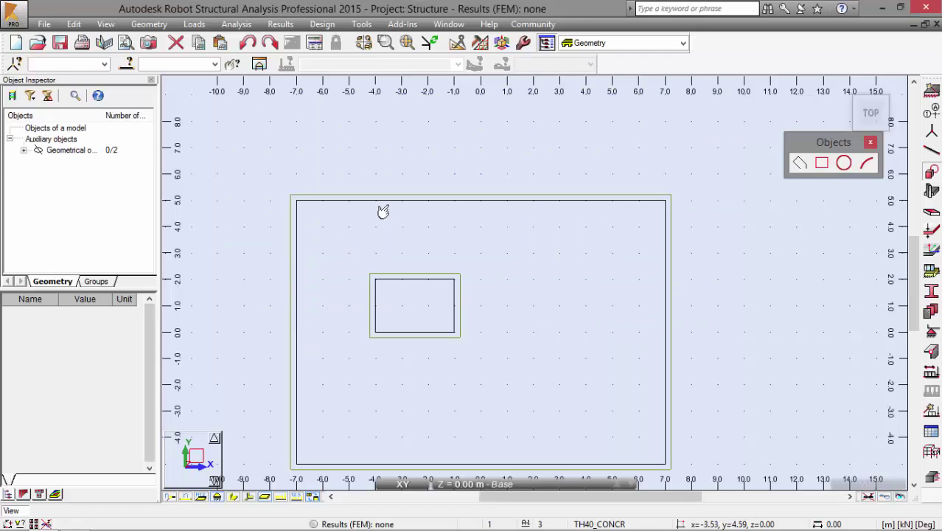
Bring up the Panels (all) Meshing Options from Tools > Job Preferences > Meshing.
{"action": "left_click", "coordinate": [361, 24]}
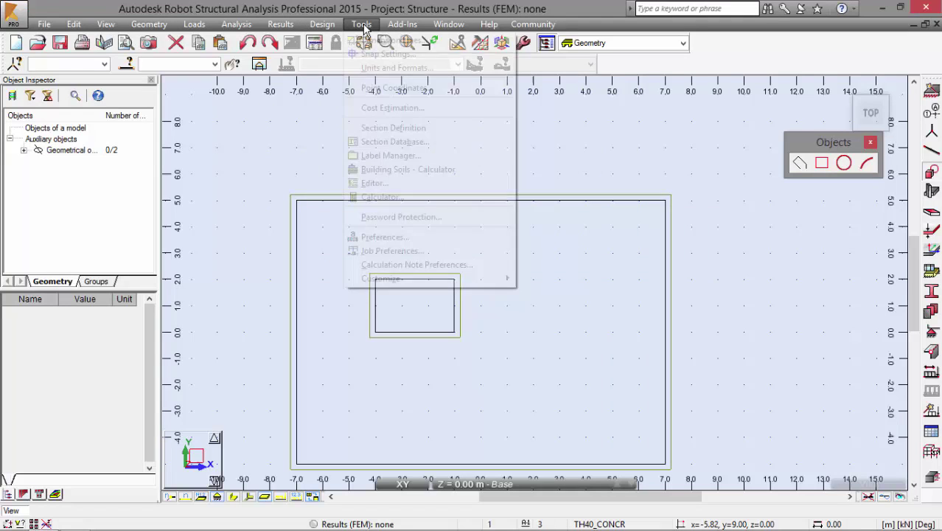
{"action": "left_click", "coordinate": [391, 250]}
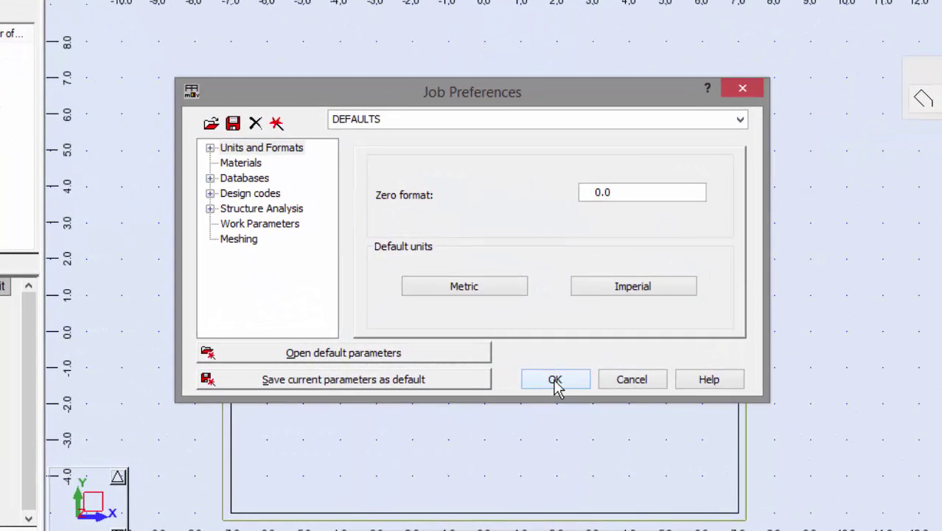
{"action": "left_click", "coordinate": [243, 241]}
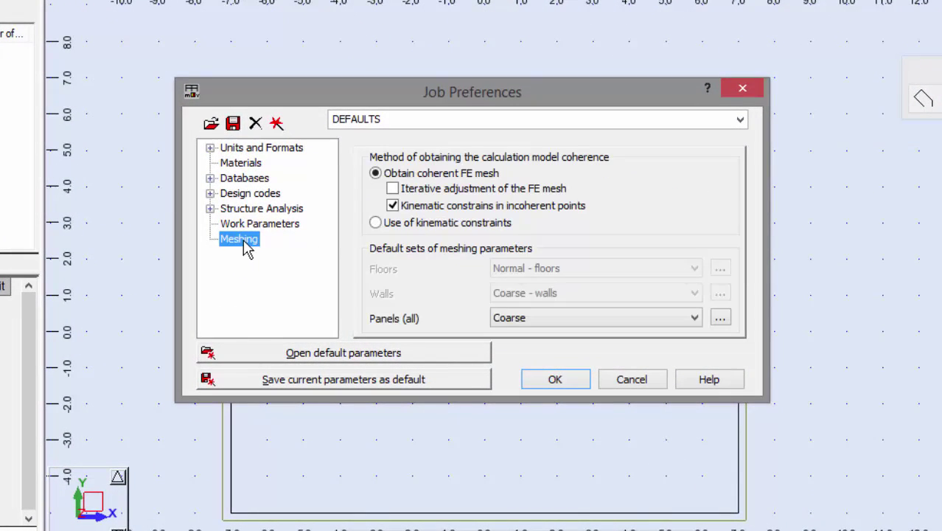
{"action": "left_click", "coordinate": [720, 318]}
{"action": "left_click_drag", "start_coordinate": [691, 42], "coordinate": [221, 25]}
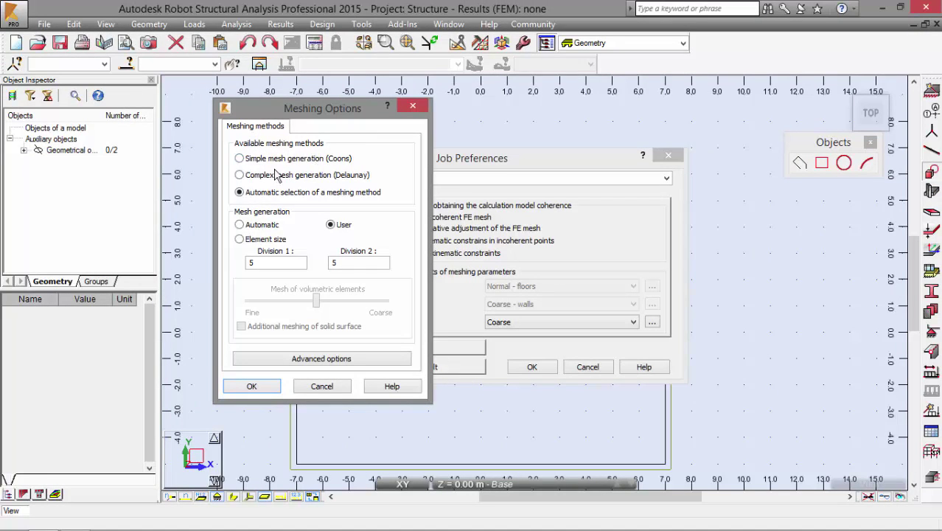
{"action": "left_click", "coordinate": [259, 179]}
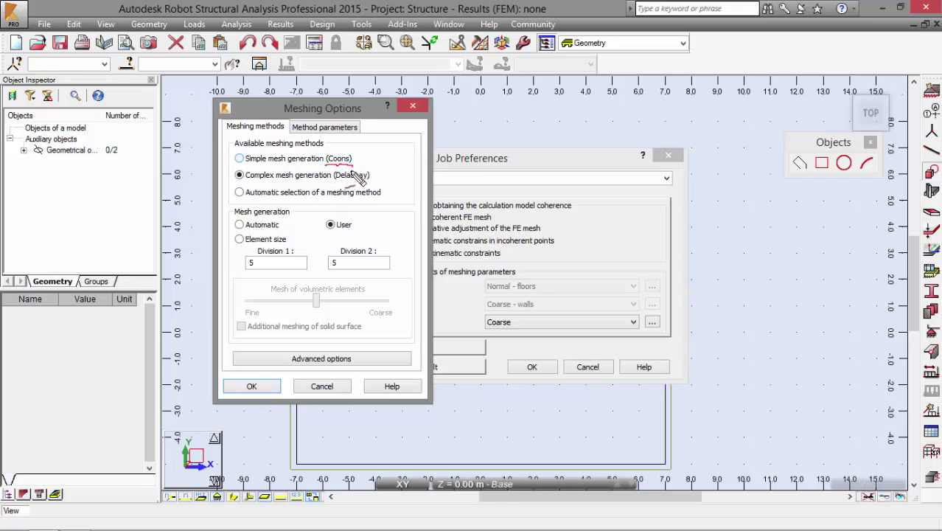
{"action": "left_click_drag", "start_coordinate": [356, 174], "coordinate": [361, 177]}
{"action": "mouse_move", "coordinate": [715, 230]}
{"action": "left_mouse_down"}
{"action": "mouse_move", "coordinate": [733, 223]}
{"action": "mouse_move", "coordinate": [745, 232]}
{"action": "mouse_move", "coordinate": [744, 219]}
{"action": "left_mouse_up"}
{"action": "left_click_drag", "start_coordinate": [774, 189], "coordinate": [771, 258]}
{"action": "mouse_move", "coordinate": [786, 224]}
{"action": "left_mouse_down"}
{"action": "mouse_move", "coordinate": [808, 216]}
{"action": "mouse_move", "coordinate": [811, 202]}
{"action": "mouse_move", "coordinate": [836, 202]}
{"action": "left_mouse_up"}
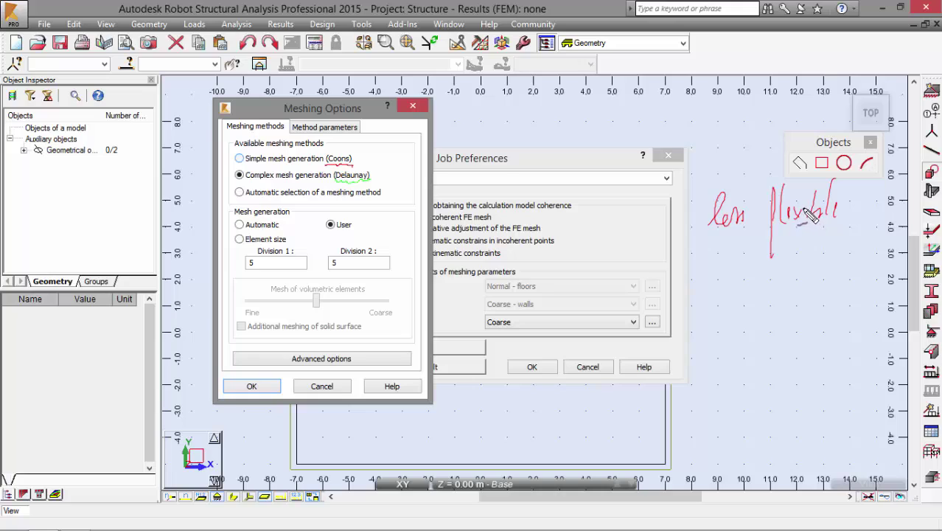
{"action": "mouse_move", "coordinate": [712, 268]}
{"action": "left_mouse_down"}
{"action": "mouse_move", "coordinate": [702, 272]}
{"action": "mouse_move", "coordinate": [736, 272]}
{"action": "mouse_move", "coordinate": [767, 255]}
{"action": "mouse_move", "coordinate": [780, 270]}
{"action": "mouse_move", "coordinate": [809, 263]}
{"action": "left_mouse_up"}
{"action": "mouse_move", "coordinate": [698, 313]}
{"action": "left_mouse_down"}
{"action": "mouse_move", "coordinate": [732, 310]}
{"action": "mouse_move", "coordinate": [742, 285]}
{"action": "mouse_move", "coordinate": [750, 319]}
{"action": "mouse_move", "coordinate": [780, 301]}
{"action": "left_mouse_up"}
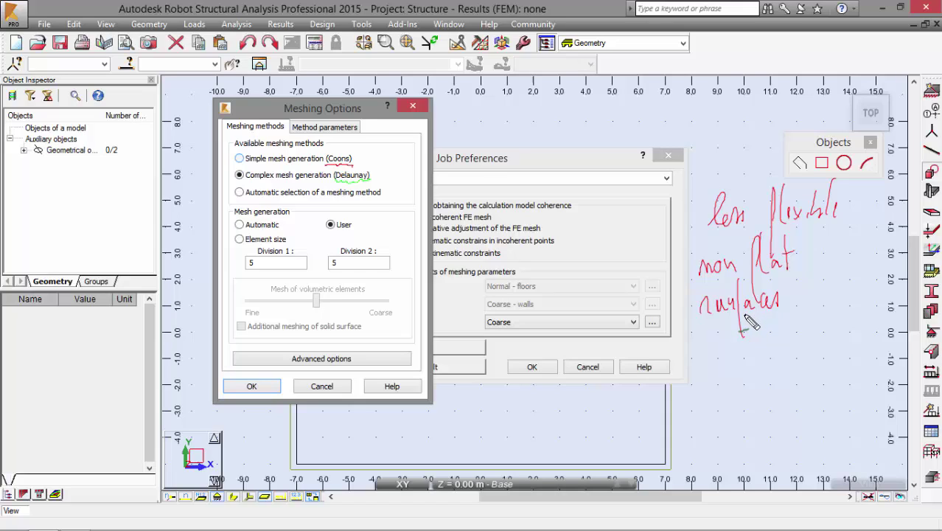
{"action": "mouse_move", "coordinate": [698, 343]}
{"action": "left_mouse_down"}
{"action": "mouse_move", "coordinate": [717, 385]}
{"action": "mouse_move", "coordinate": [733, 366]}
{"action": "mouse_move", "coordinate": [803, 374]}
{"action": "mouse_move", "coordinate": [772, 373]}
{"action": "mouse_move", "coordinate": [780, 361]}
{"action": "mouse_move", "coordinate": [802, 381]}
{"action": "mouse_move", "coordinate": [848, 338]}
{"action": "left_mouse_up"}
{"action": "mouse_move", "coordinate": [683, 440]}
{"action": "left_mouse_down"}
{"action": "mouse_move", "coordinate": [726, 425]}
{"action": "mouse_move", "coordinate": [721, 410]}
{"action": "mouse_move", "coordinate": [734, 430]}
{"action": "mouse_move", "coordinate": [749, 432]}
{"action": "mouse_move", "coordinate": [777, 409]}
{"action": "mouse_move", "coordinate": [789, 428]}
{"action": "left_mouse_up"}
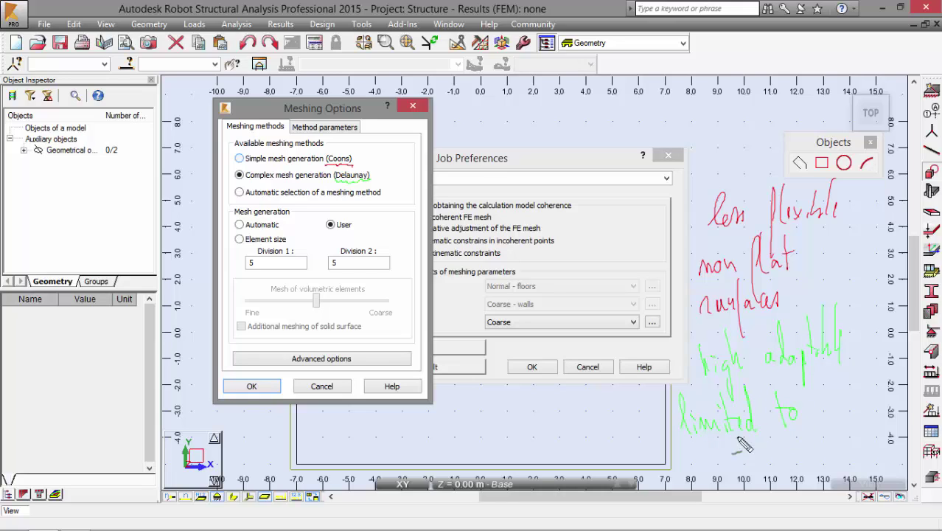
{"action": "mouse_move", "coordinate": [690, 436]}
{"action": "left_mouse_down"}
{"action": "mouse_move", "coordinate": [701, 478]}
{"action": "mouse_move", "coordinate": [716, 461]}
{"action": "mouse_move", "coordinate": [725, 474]}
{"action": "mouse_move", "coordinate": [725, 458]}
{"action": "mouse_move", "coordinate": [758, 446]}
{"action": "mouse_move", "coordinate": [763, 431]}
{"action": "mouse_move", "coordinate": [743, 452]}
{"action": "mouse_move", "coordinate": [771, 448]}
{"action": "mouse_move", "coordinate": [787, 427]}
{"action": "mouse_move", "coordinate": [796, 447]}
{"action": "mouse_move", "coordinate": [819, 441]}
{"action": "left_mouse_up"}
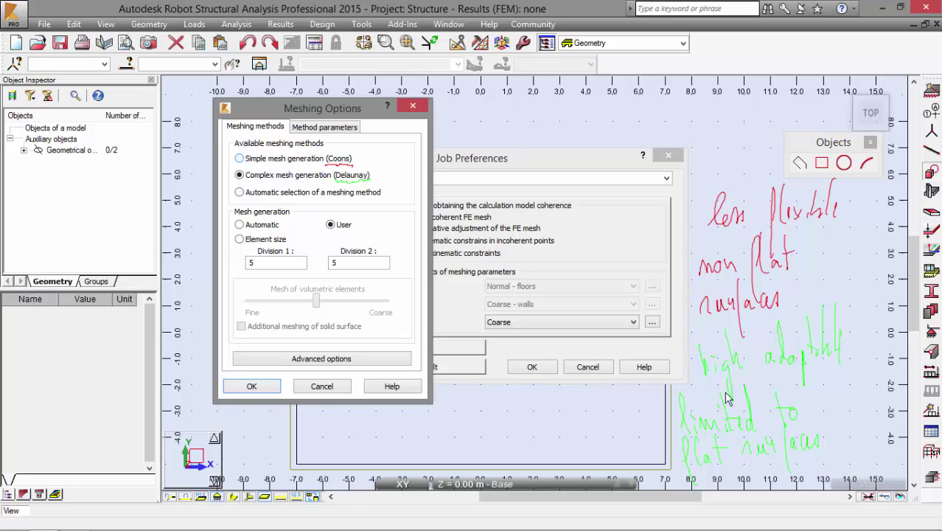
{"action": "key", "text": "Escape"}
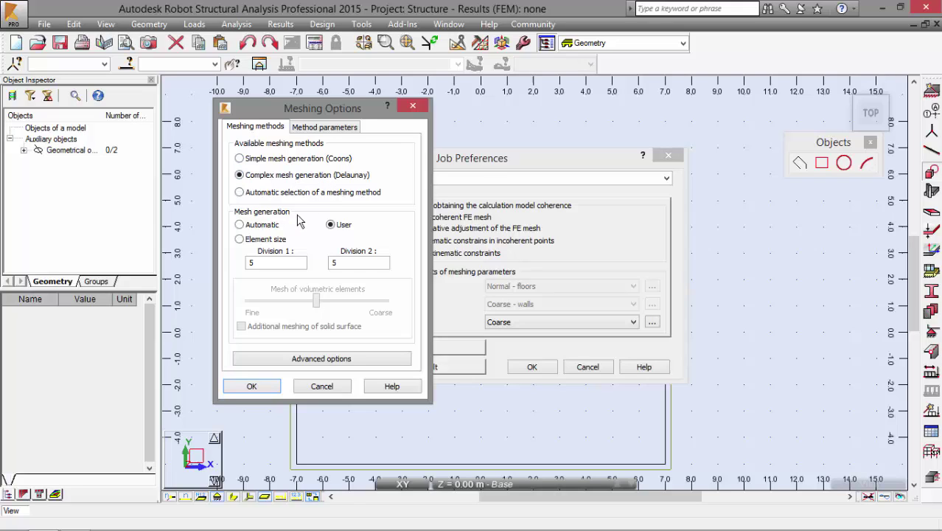
Switch panel meshing to a 0.5 m element size and accept both dialogs.
{"action": "left_click", "coordinate": [265, 241]}
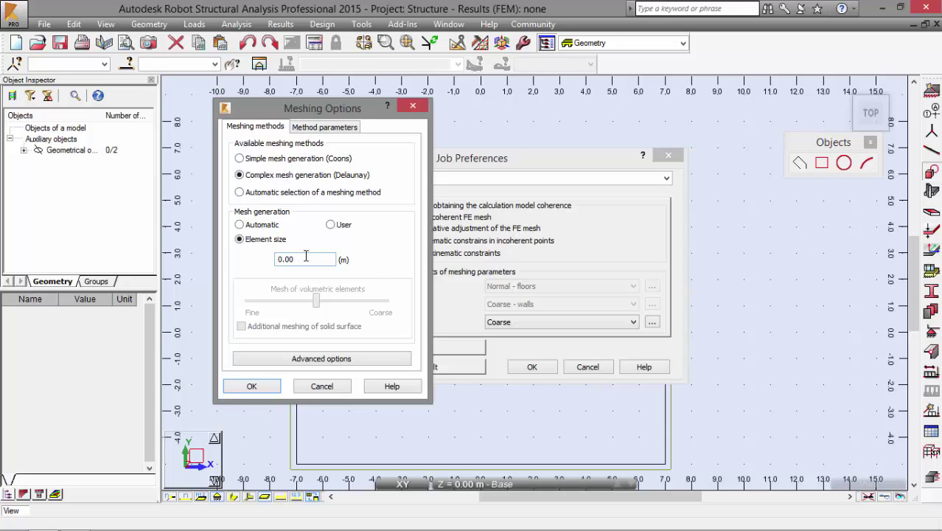
{"action": "left_click", "coordinate": [306, 258]}
{"action": "left_click", "coordinate": [252, 387]}
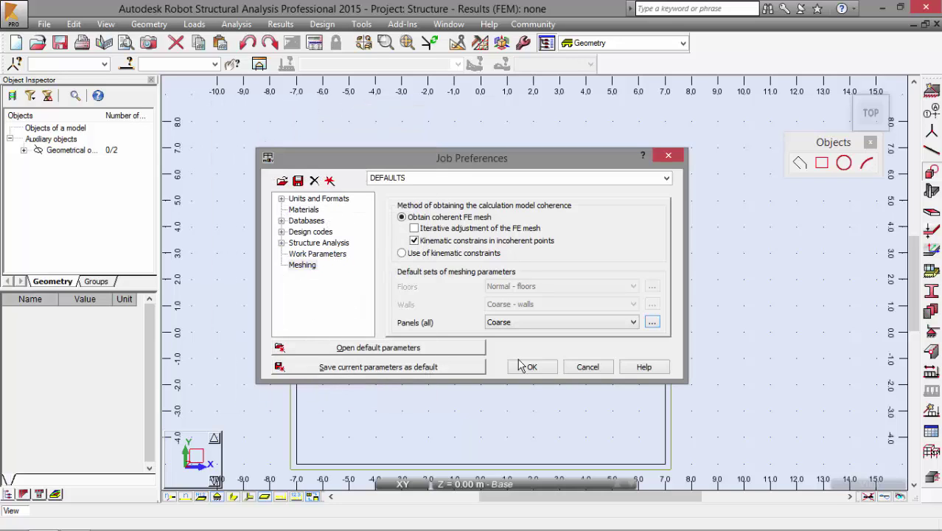
{"action": "left_click", "coordinate": [531, 367]}
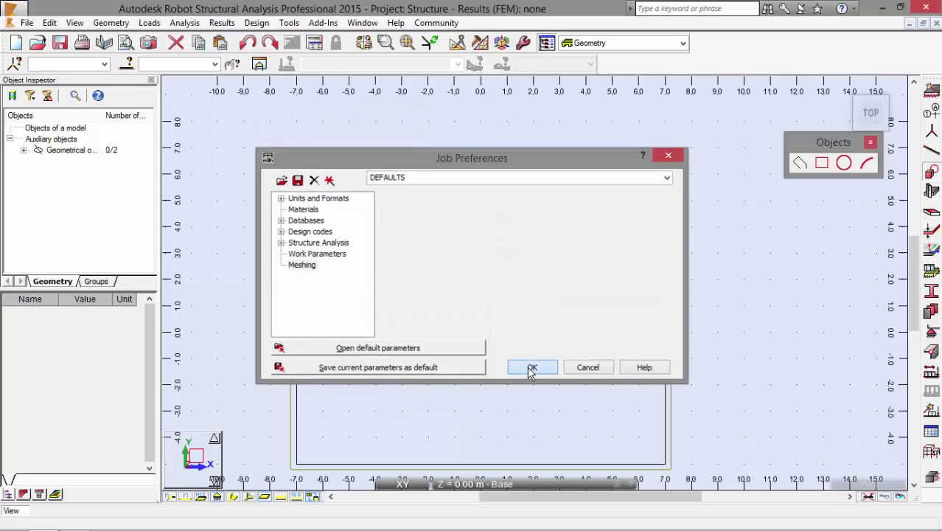
Glance at the next instructions in the PDF manual and return to Robot.
{"action": "key", "text": "alt+Tab"}
{"action": "scroll", "coordinate": [274, 306], "scroll_direction": "down", "scroll_amount": 5}
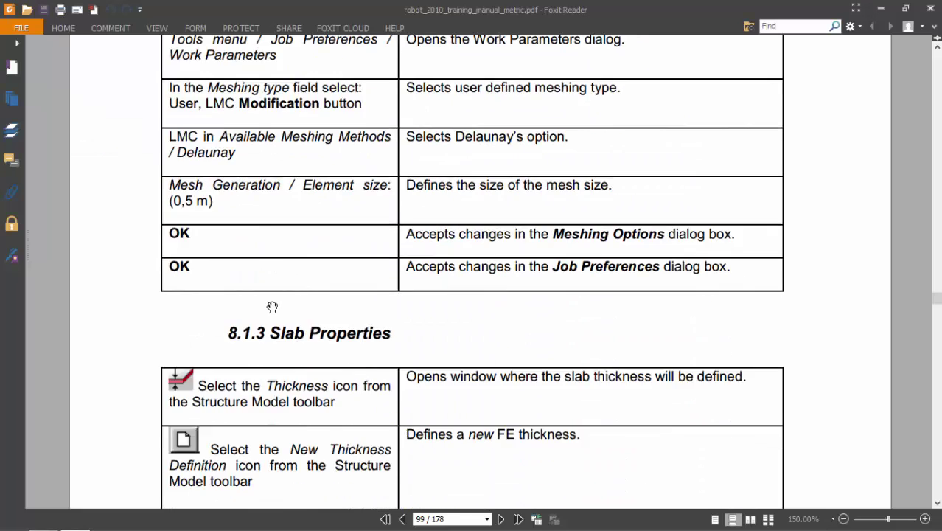
{"action": "key", "text": "alt+Tab"}
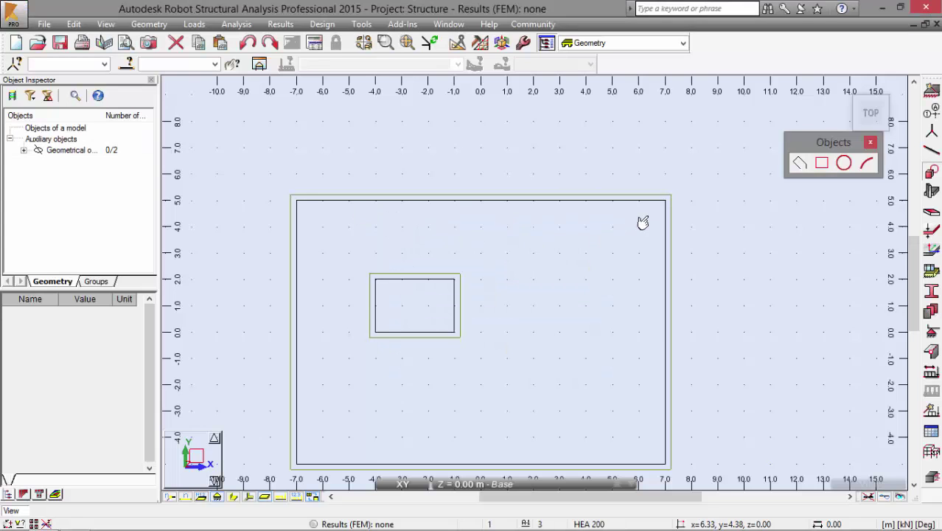
Add a new constant TH30 slab thickness of 30 cm in C25/30 concrete.
{"action": "left_click", "coordinate": [931, 249]}
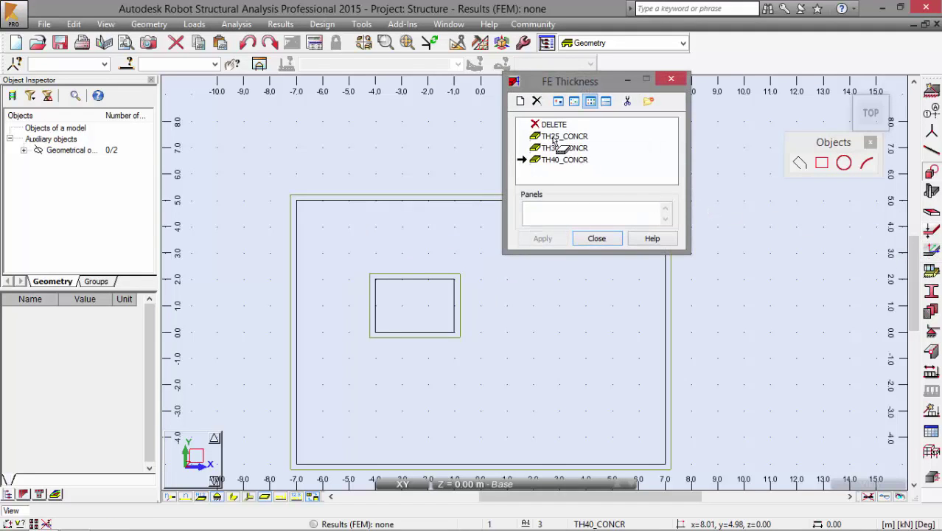
{"action": "left_click", "coordinate": [520, 101]}
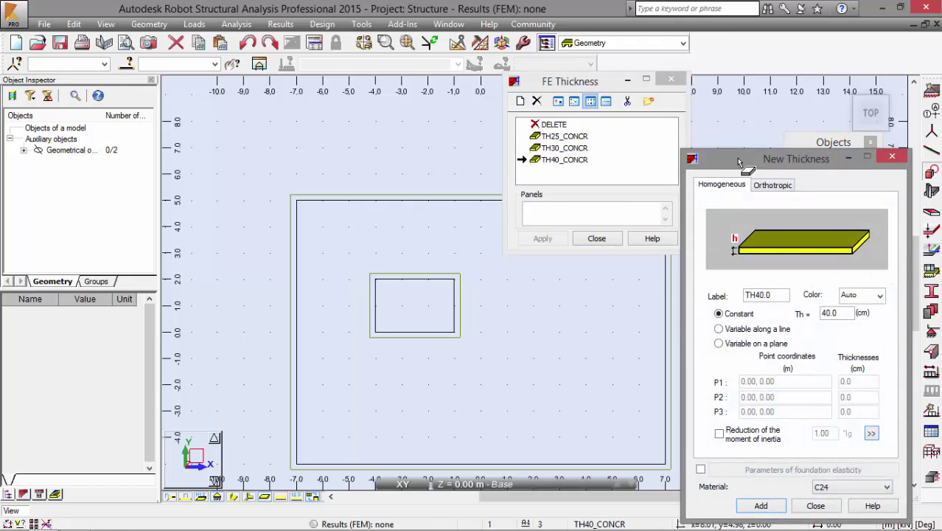
{"action": "left_click_drag", "start_coordinate": [750, 162], "coordinate": [367, 86]}
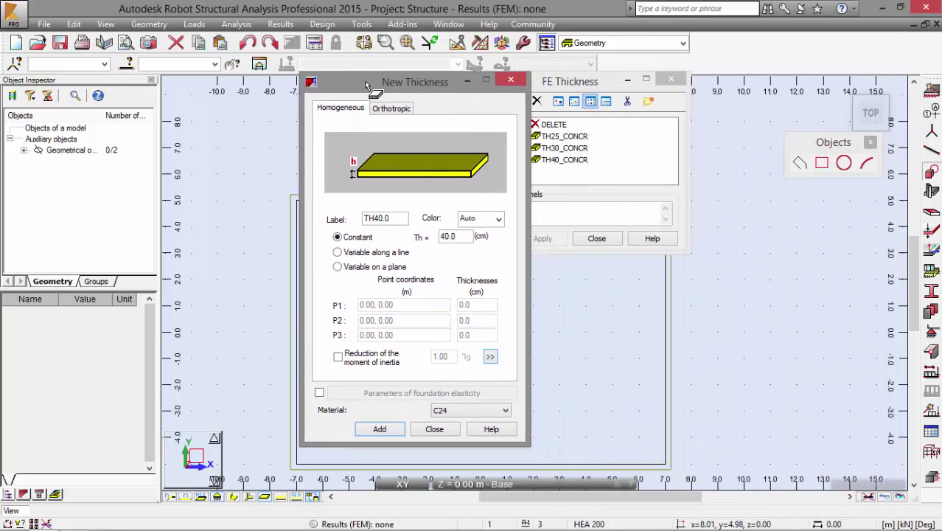
{"action": "double_click", "coordinate": [460, 236]}
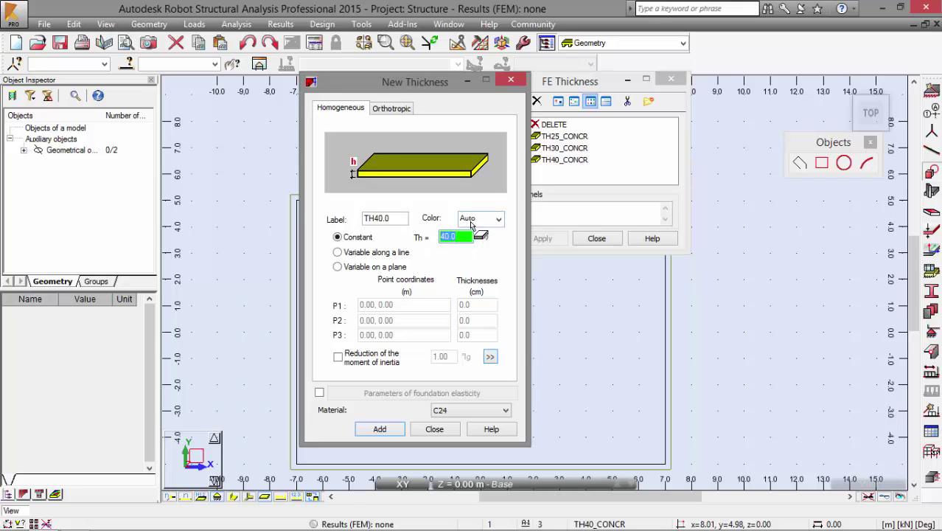
{"action": "type", "text": "30"}
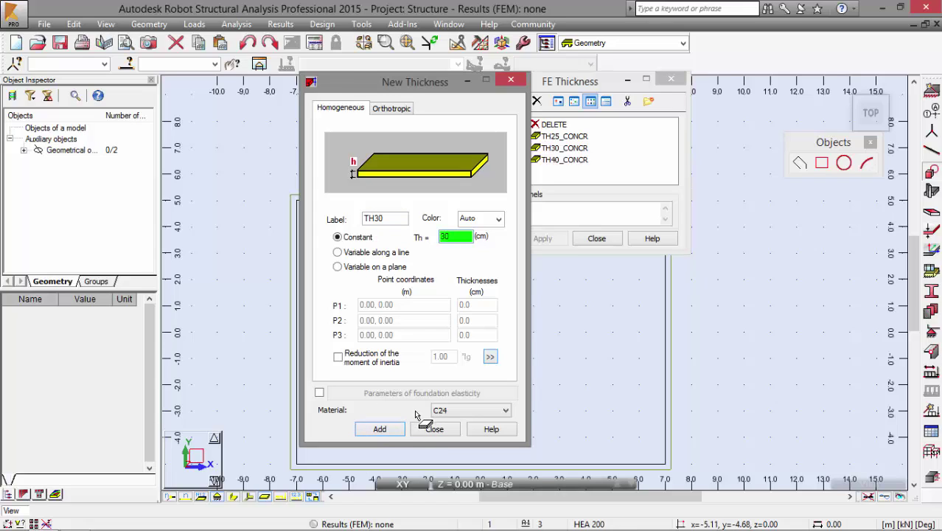
{"action": "left_click", "coordinate": [468, 410]}
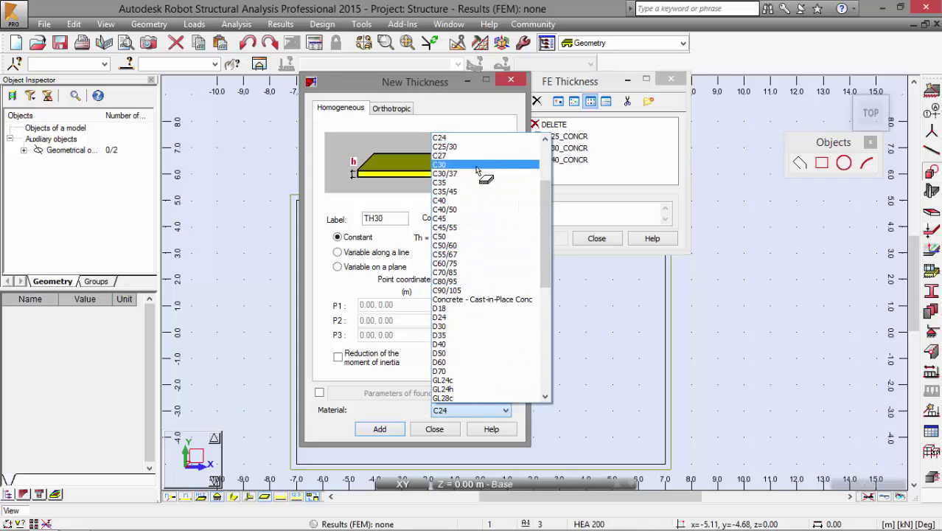
{"action": "left_click", "coordinate": [449, 147]}
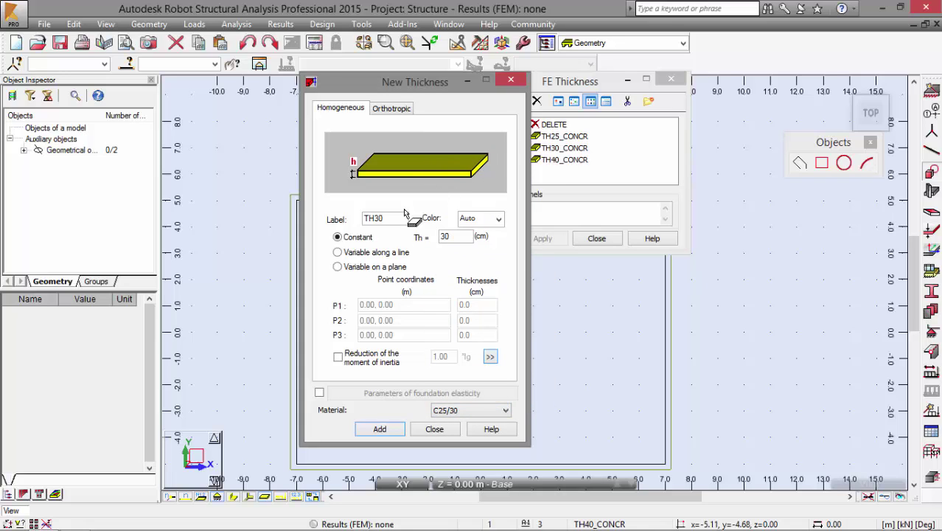
{"action": "left_click", "coordinate": [377, 429]}
{"action": "left_click", "coordinate": [435, 429]}
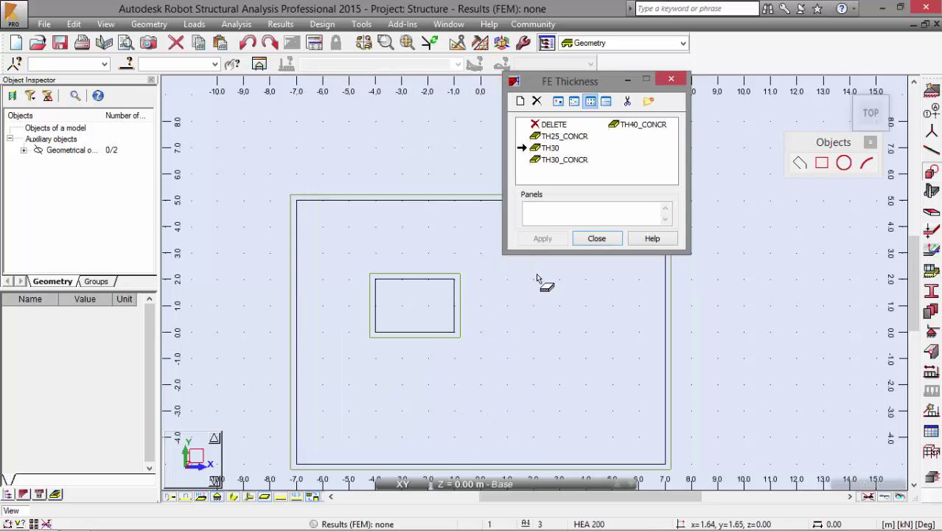
{"action": "left_click", "coordinate": [594, 239]}
Check the next instructions in the PDF manual, then return to Robot.
{"action": "key", "text": "alt+Tab"}
{"action": "scroll", "coordinate": [424, 254], "scroll_direction": "down", "scroll_amount": 10}
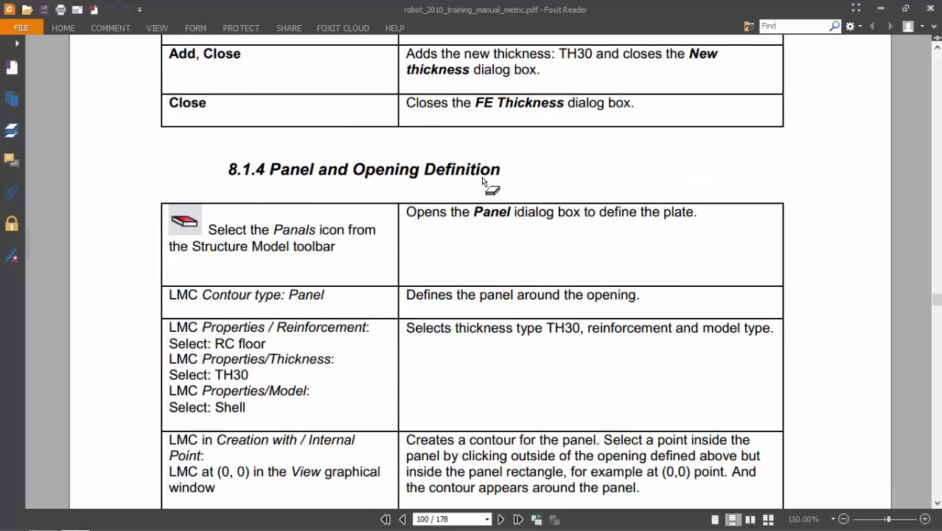
{"action": "key", "text": "alt+Tab"}
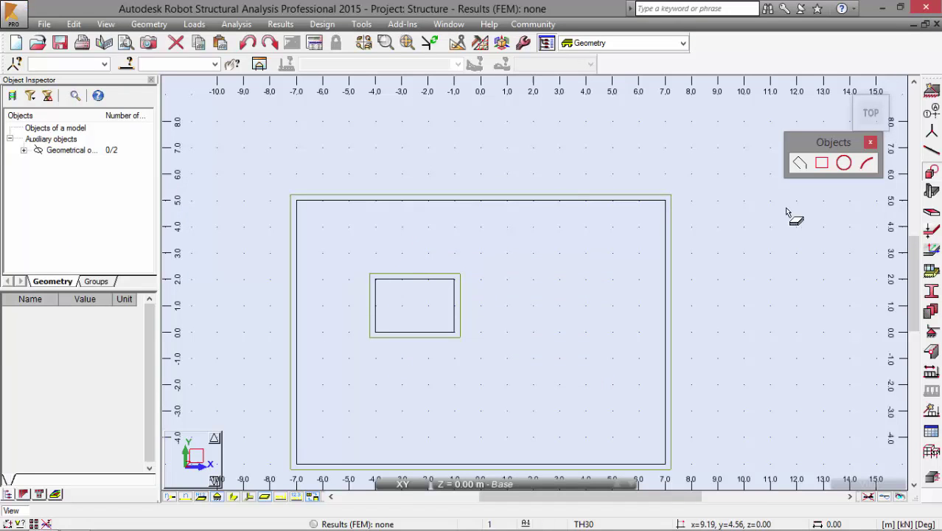
{"action": "left_click", "coordinate": [933, 215]}
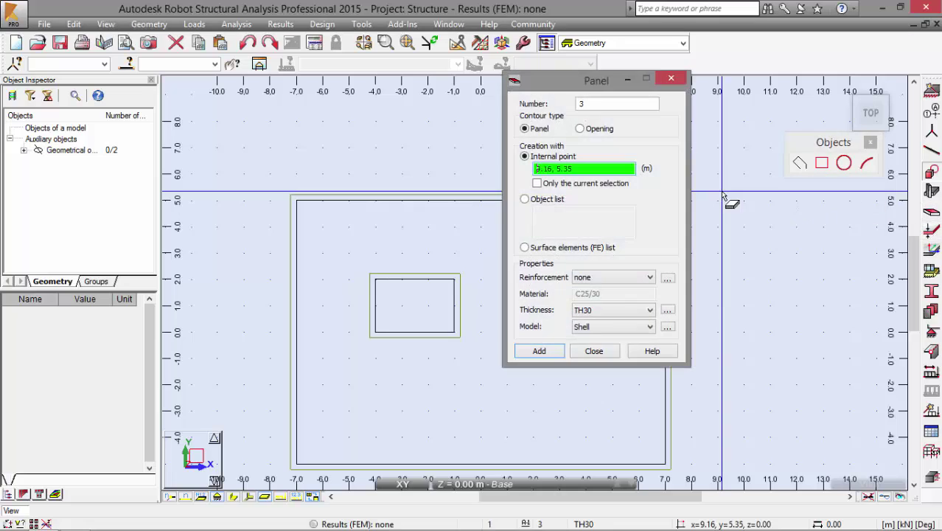
{"action": "left_click", "coordinate": [597, 279]}
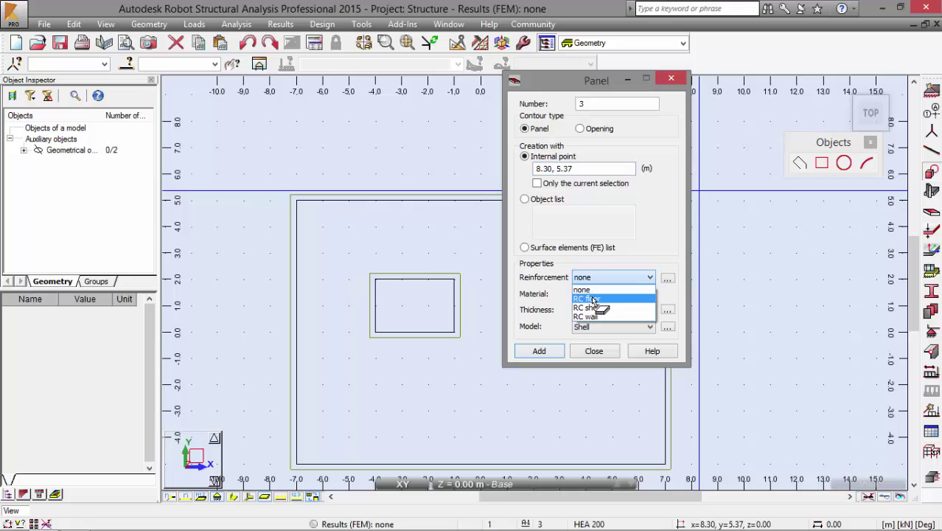
{"action": "left_click", "coordinate": [593, 298]}
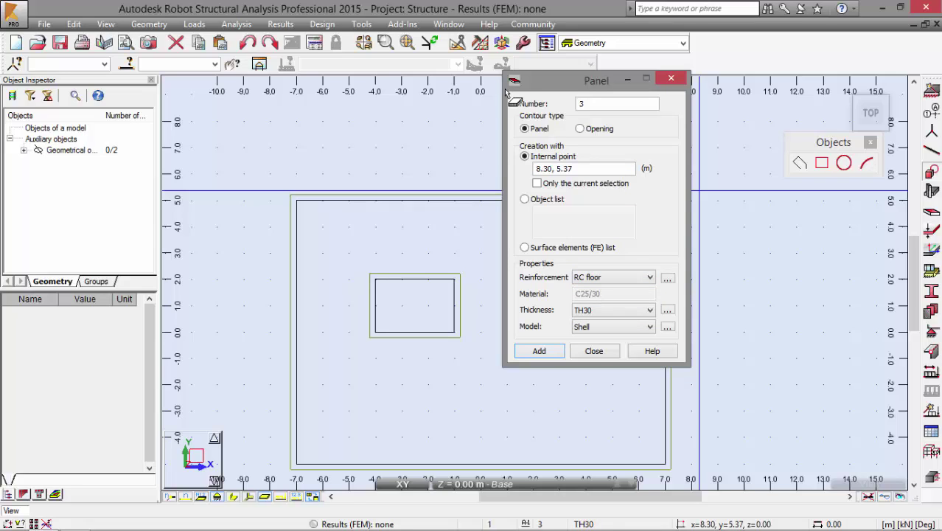
{"action": "mouse_move", "coordinate": [561, 264]}
{"action": "left_mouse_down"}
{"action": "mouse_move", "coordinate": [627, 228]}
{"action": "mouse_move", "coordinate": [737, 220]}
{"action": "mouse_move", "coordinate": [761, 231]}
{"action": "left_mouse_up"}
{"action": "left_click_drag", "start_coordinate": [553, 267], "coordinate": [549, 277]}
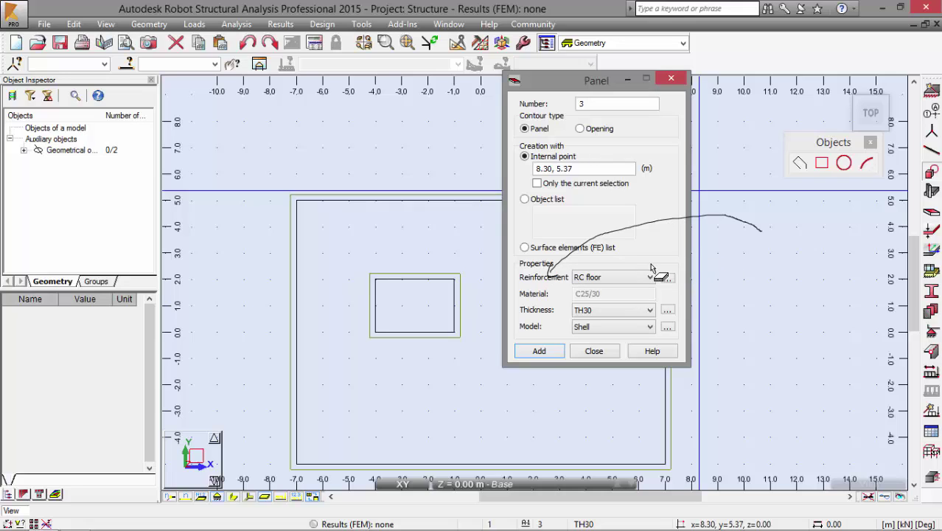
{"action": "mouse_move", "coordinate": [716, 242]}
{"action": "left_mouse_down"}
{"action": "mouse_move", "coordinate": [730, 261]}
{"action": "mouse_move", "coordinate": [742, 256]}
{"action": "mouse_move", "coordinate": [752, 295]}
{"action": "left_mouse_up"}
{"action": "left_click_drag", "start_coordinate": [754, 254], "coordinate": [775, 259]}
{"action": "left_click_drag", "start_coordinate": [775, 226], "coordinate": [777, 261]}
{"action": "left_click_drag", "start_coordinate": [782, 254], "coordinate": [808, 260]}
{"action": "left_click_drag", "start_coordinate": [811, 220], "coordinate": [814, 262]}
{"action": "left_click_drag", "start_coordinate": [808, 247], "coordinate": [830, 239]}
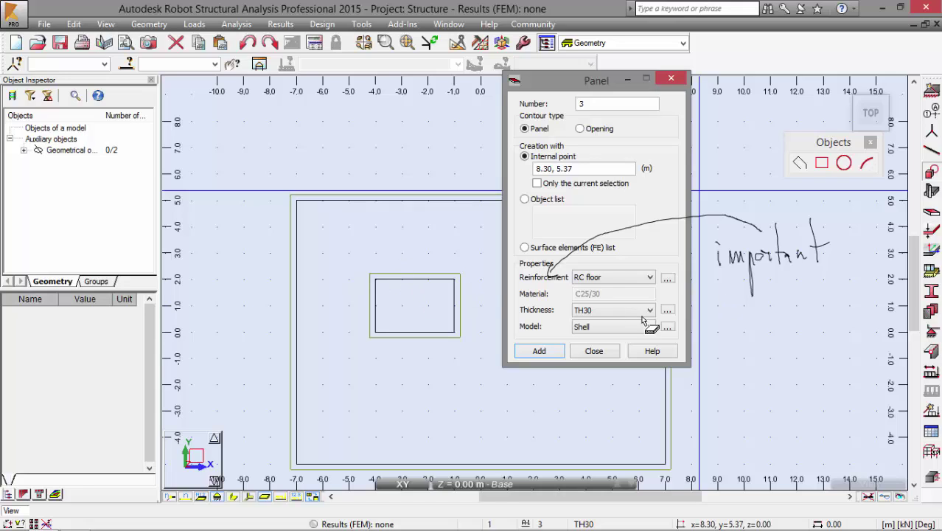
{"action": "mouse_move", "coordinate": [710, 300]}
{"action": "left_mouse_down"}
{"action": "mouse_move", "coordinate": [724, 319]}
{"action": "mouse_move", "coordinate": [735, 305]}
{"action": "mouse_move", "coordinate": [744, 317]}
{"action": "mouse_move", "coordinate": [763, 295]}
{"action": "mouse_move", "coordinate": [766, 314]}
{"action": "mouse_move", "coordinate": [765, 305]}
{"action": "mouse_move", "coordinate": [784, 319]}
{"action": "mouse_move", "coordinate": [793, 302]}
{"action": "mouse_move", "coordinate": [789, 314]}
{"action": "mouse_move", "coordinate": [803, 316]}
{"action": "mouse_move", "coordinate": [848, 292]}
{"action": "left_mouse_up"}
{"action": "mouse_move", "coordinate": [719, 353]}
{"action": "left_mouse_down"}
{"action": "mouse_move", "coordinate": [730, 369]}
{"action": "mouse_move", "coordinate": [747, 368]}
{"action": "mouse_move", "coordinate": [760, 329]}
{"action": "mouse_move", "coordinate": [778, 354]}
{"action": "mouse_move", "coordinate": [795, 348]}
{"action": "mouse_move", "coordinate": [802, 357]}
{"action": "left_mouse_up"}
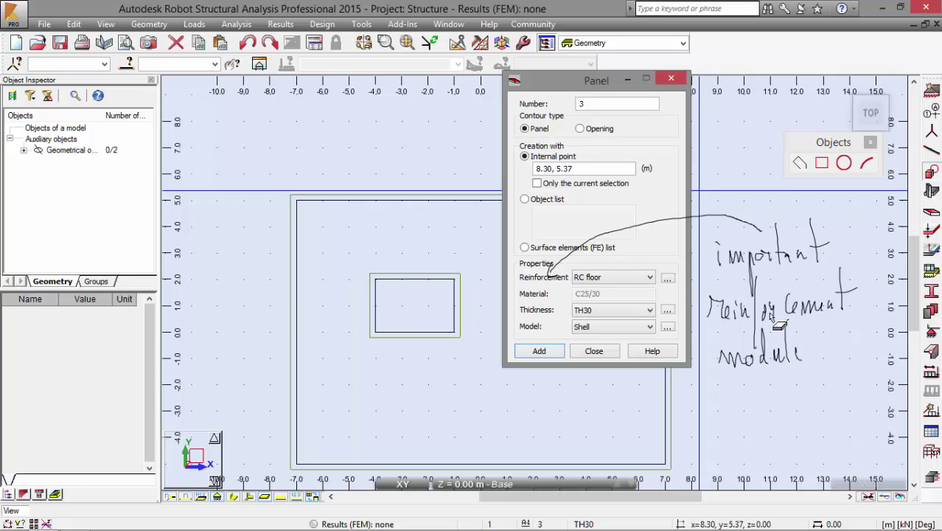
{"action": "key", "text": "Escape"}
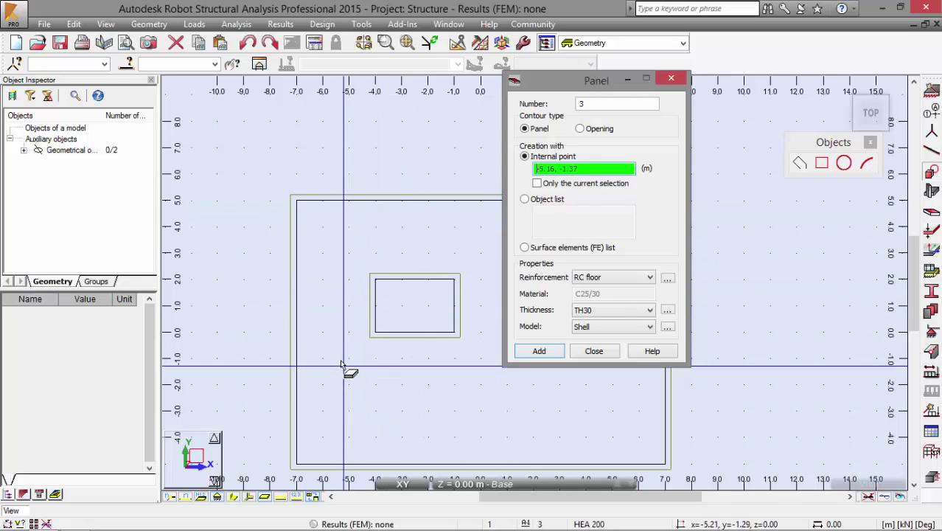
Create the slab panel in the outer contour and make the inner contour an opening.
{"action": "left_click", "coordinate": [471, 339]}
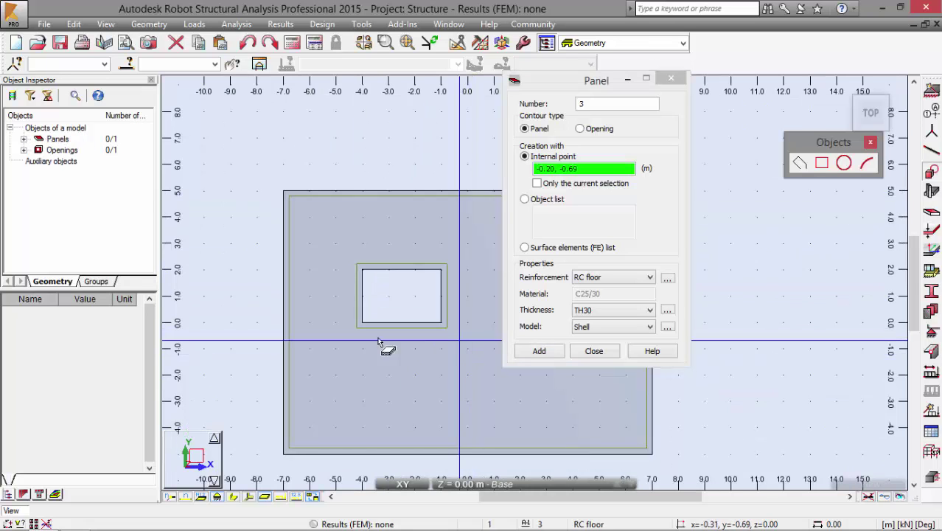
{"action": "scroll", "coordinate": [374, 341], "scroll_direction": "down", "scroll_amount": 2}
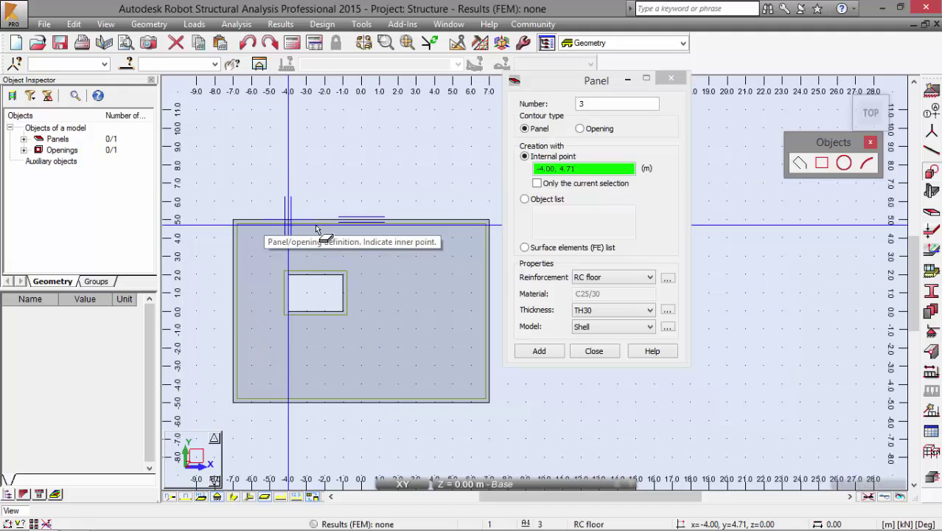
{"action": "left_click", "coordinate": [587, 129]}
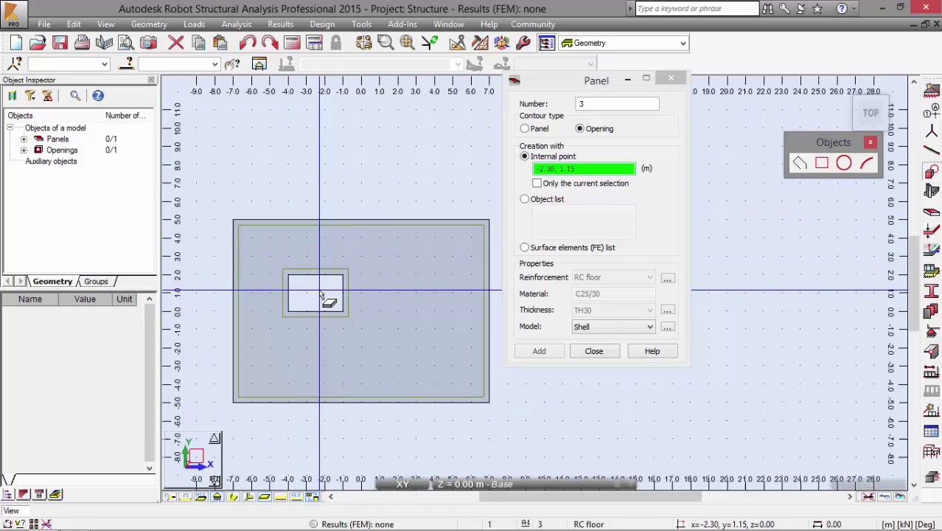
{"action": "scroll", "coordinate": [317, 282], "scroll_direction": "up", "scroll_amount": 3}
{"action": "scroll", "coordinate": [272, 272], "scroll_direction": "down", "scroll_amount": 4}
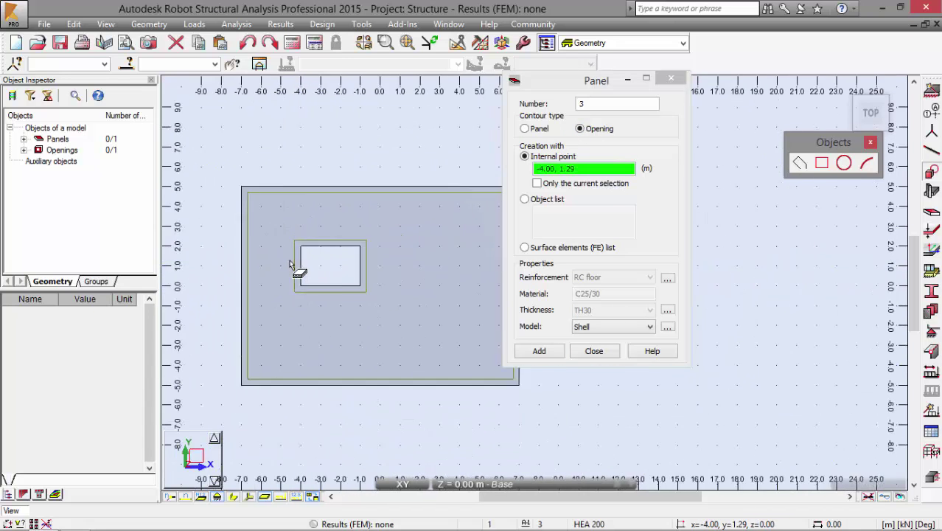
{"action": "left_click", "coordinate": [23, 140]}
{"action": "left_click", "coordinate": [24, 161]}
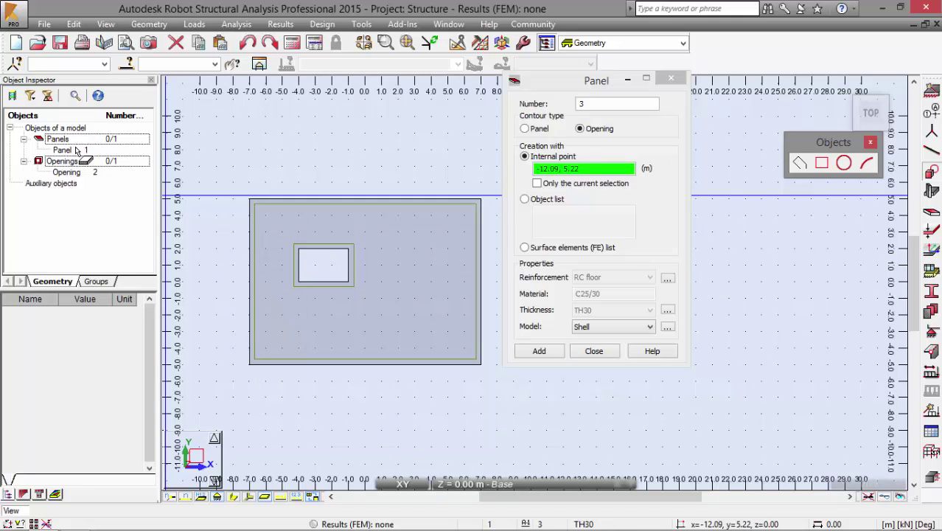
Close the panel definition, re-centre the slab and put away the contour shapes toolbar.
{"action": "left_click", "coordinate": [595, 351]}
{"action": "middle_click_drag", "start_coordinate": [534, 306], "coordinate": [725, 244]}
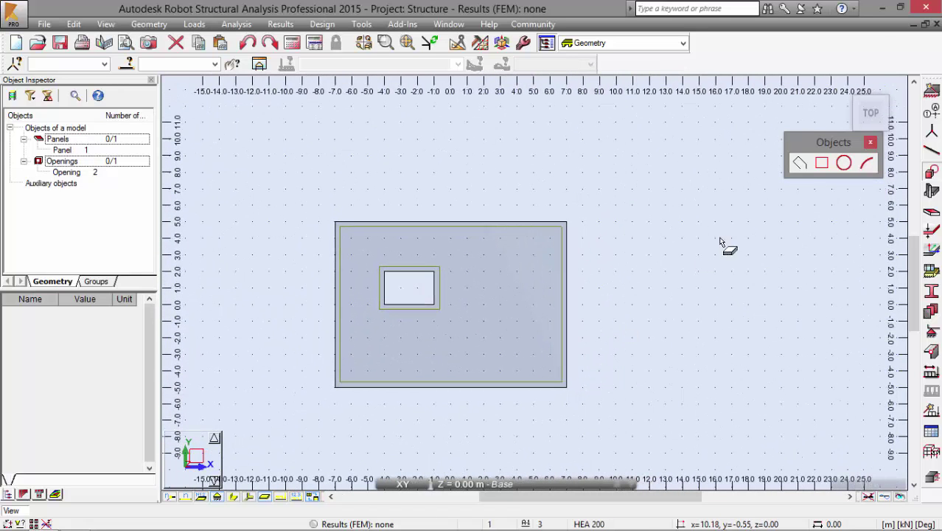
{"action": "left_click", "coordinate": [871, 143]}
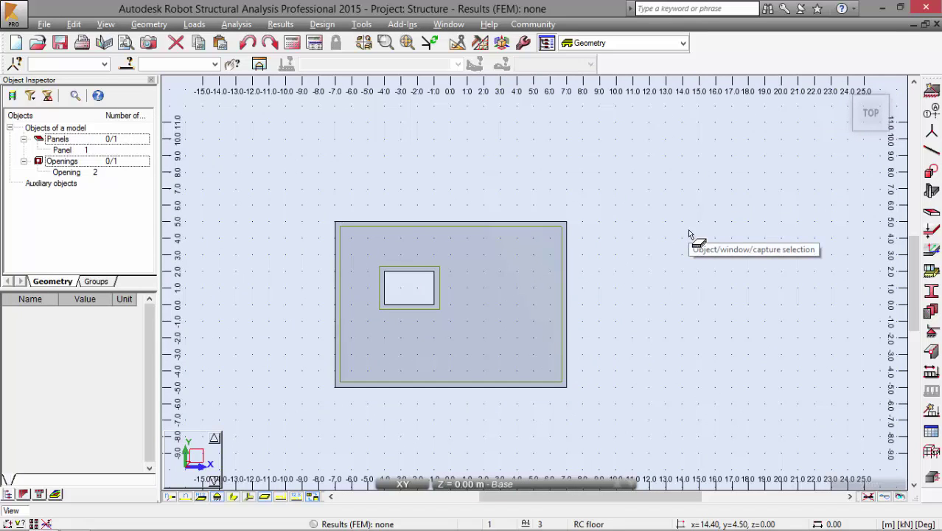
Read the next steps in the PDF training manual, then go back to the Analysis menu.
{"action": "key", "text": "alt+Tab"}
{"action": "scroll", "coordinate": [298, 264], "scroll_direction": "down", "scroll_amount": 5}
{"action": "scroll", "coordinate": [299, 264], "scroll_direction": "down", "scroll_amount": 10}
{"action": "scroll", "coordinate": [312, 311], "scroll_direction": "up", "scroll_amount": 2}
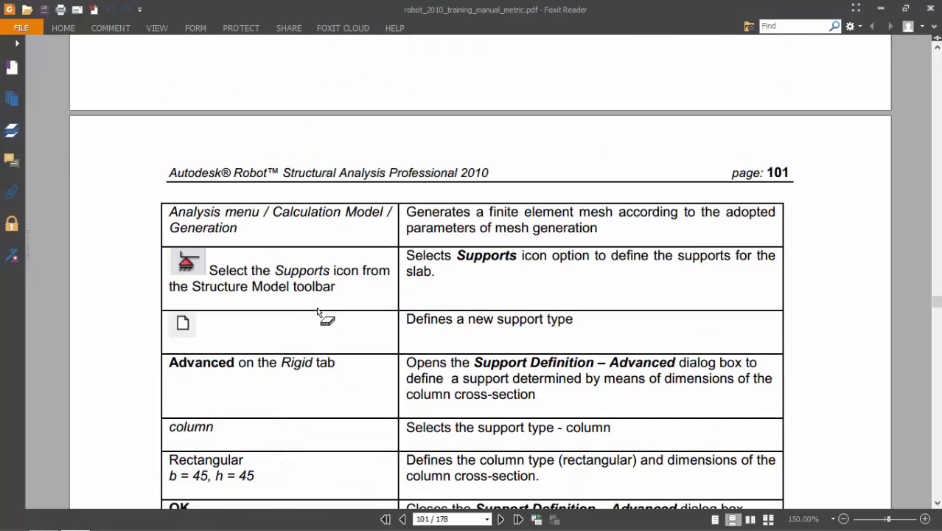
{"action": "key", "text": "alt+Tab"}
{"action": "left_click", "coordinate": [249, 25]}
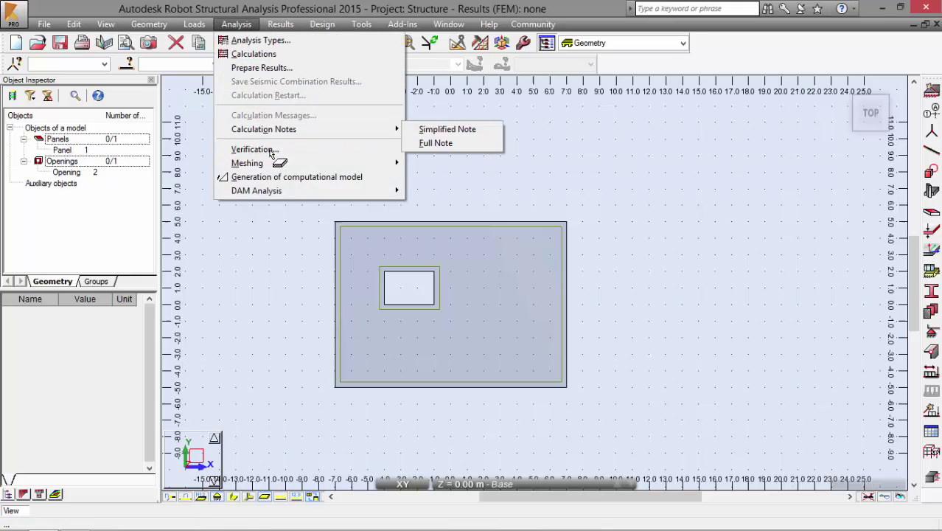
Generate the computational model, meshing the slab into 594 nodes, and dismiss the no-supports warning.
{"action": "left_click", "coordinate": [271, 180]}
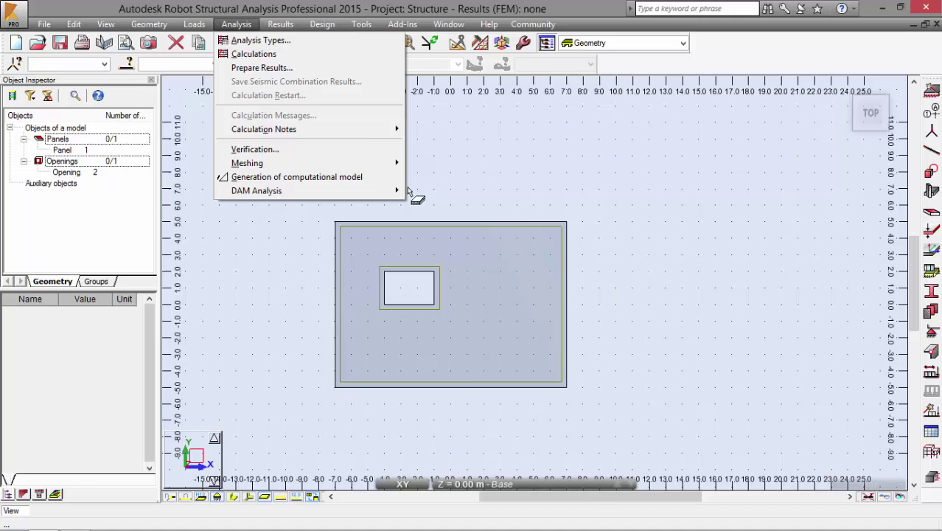
{"action": "left_click", "coordinate": [287, 177]}
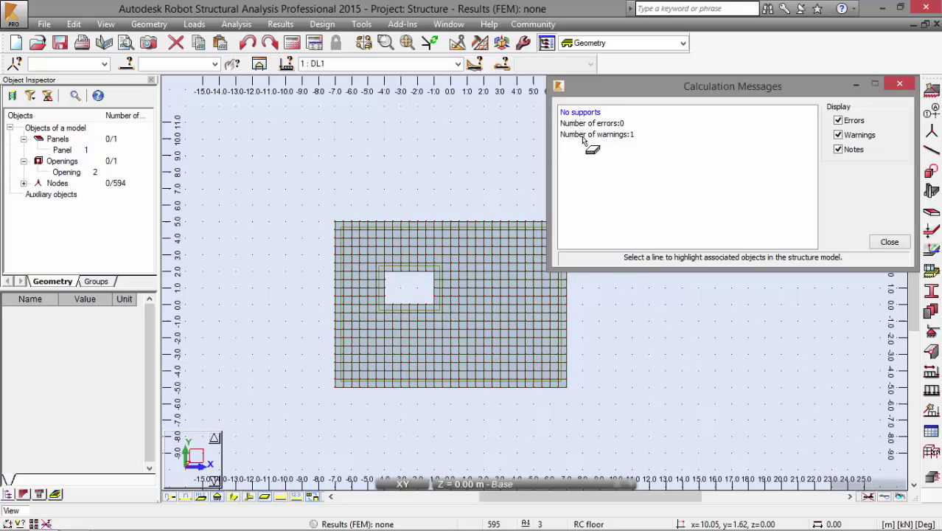
{"action": "left_click", "coordinate": [594, 134]}
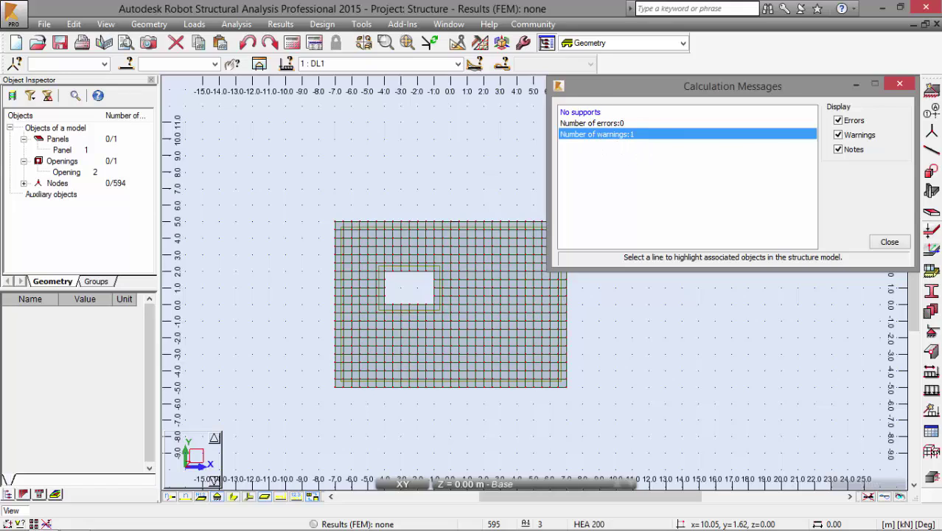
{"action": "left_click", "coordinate": [889, 242]}
Start a new nodal support type, Support_1, fixed only in UZ.
{"action": "scroll", "coordinate": [613, 264], "scroll_direction": "down", "scroll_amount": 2}
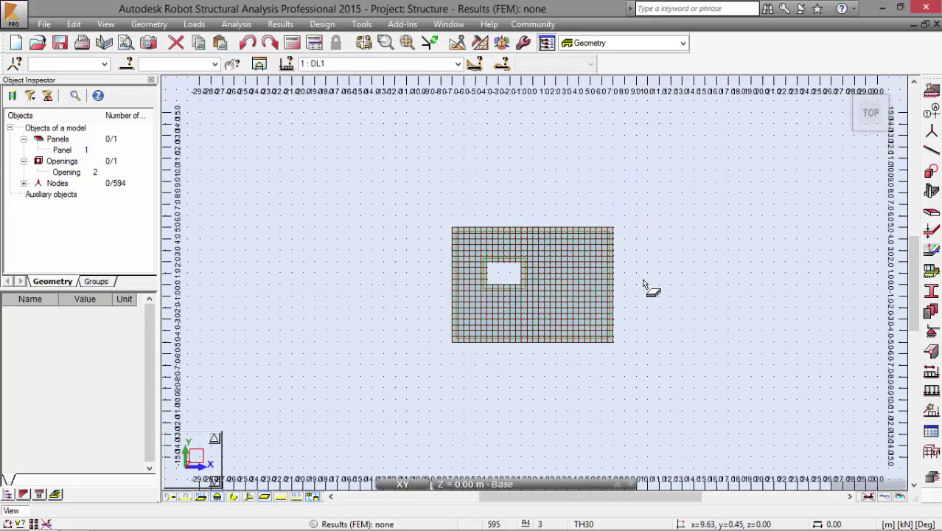
{"action": "scroll", "coordinate": [510, 288], "scroll_direction": "up", "scroll_amount": 5}
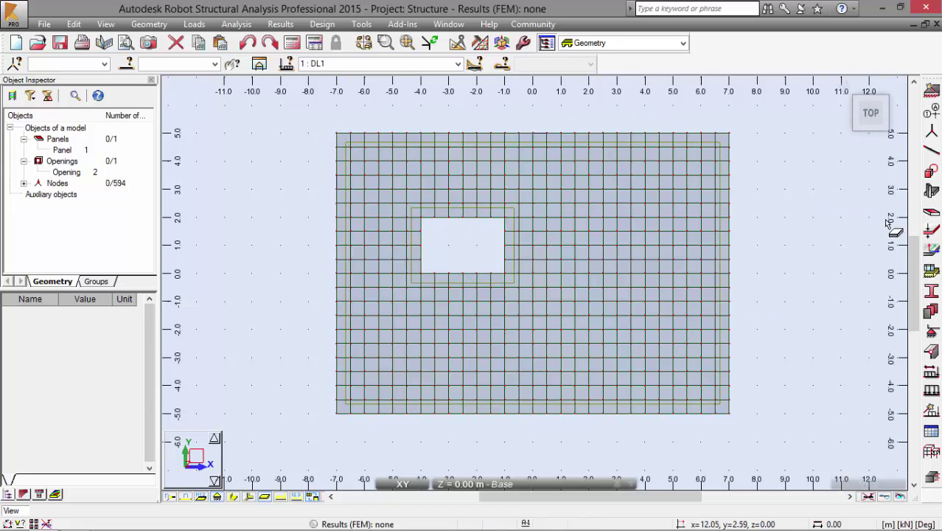
{"action": "left_click", "coordinate": [929, 332]}
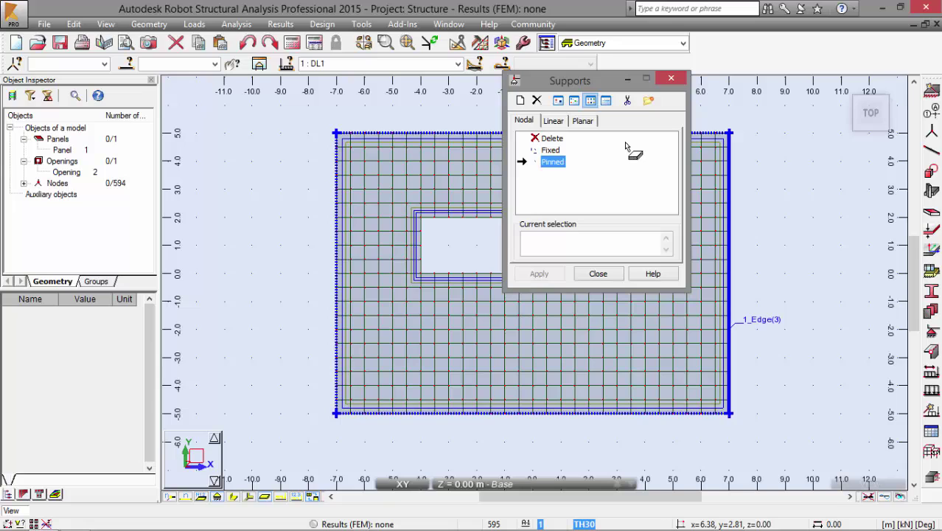
{"action": "left_click", "coordinate": [521, 101]}
{"action": "left_click_drag", "start_coordinate": [638, 102], "coordinate": [522, 102]}
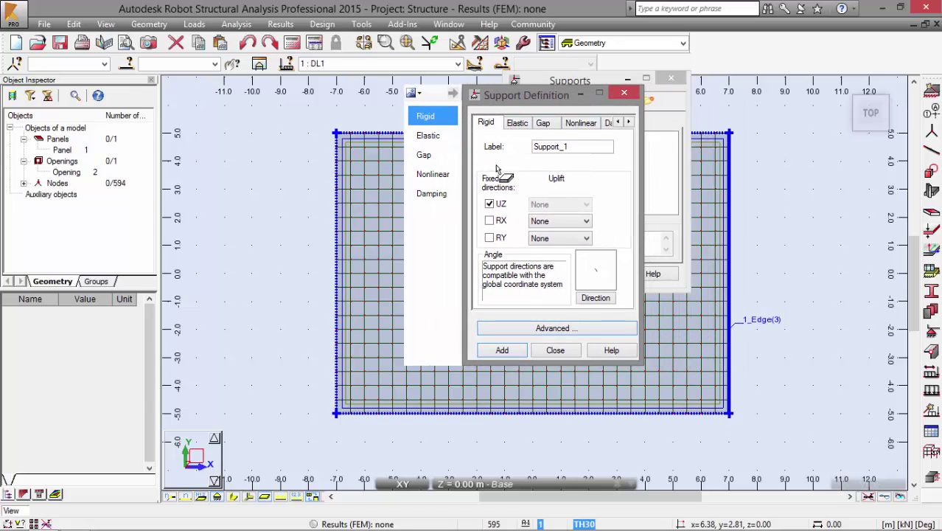
Make the support a rectangular column with a = 45 cm and b = 45 cm.
{"action": "left_click", "coordinate": [525, 327]}
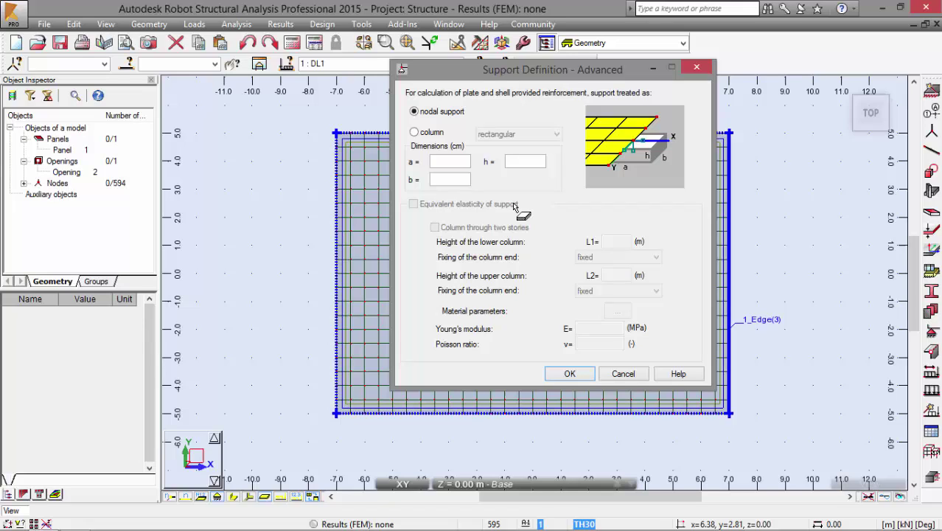
{"action": "left_click", "coordinate": [431, 132]}
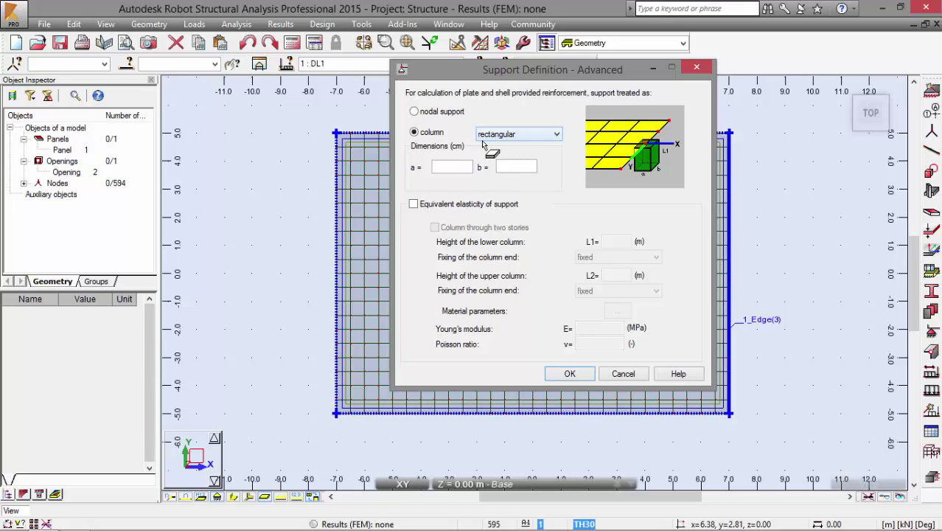
{"action": "left_click", "coordinate": [446, 168]}
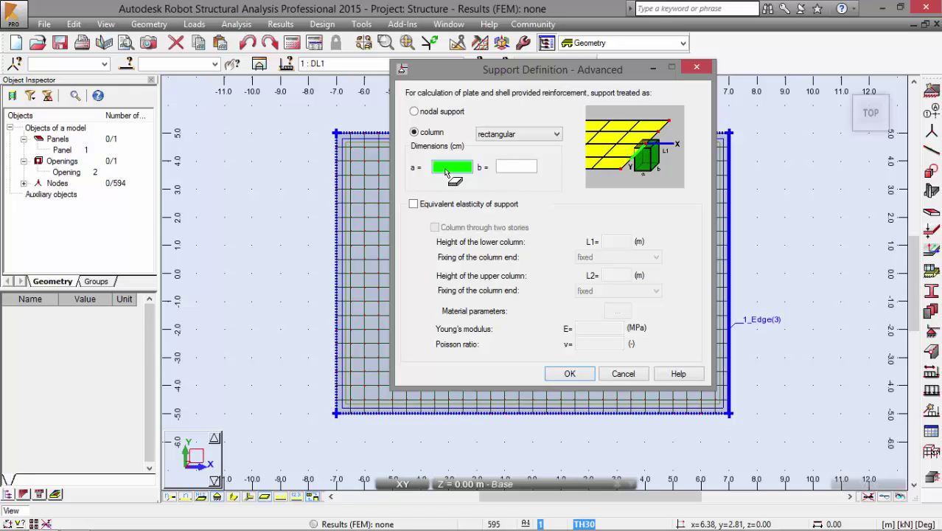
{"action": "type", "text": "45"}
{"action": "left_click", "coordinate": [521, 167]}
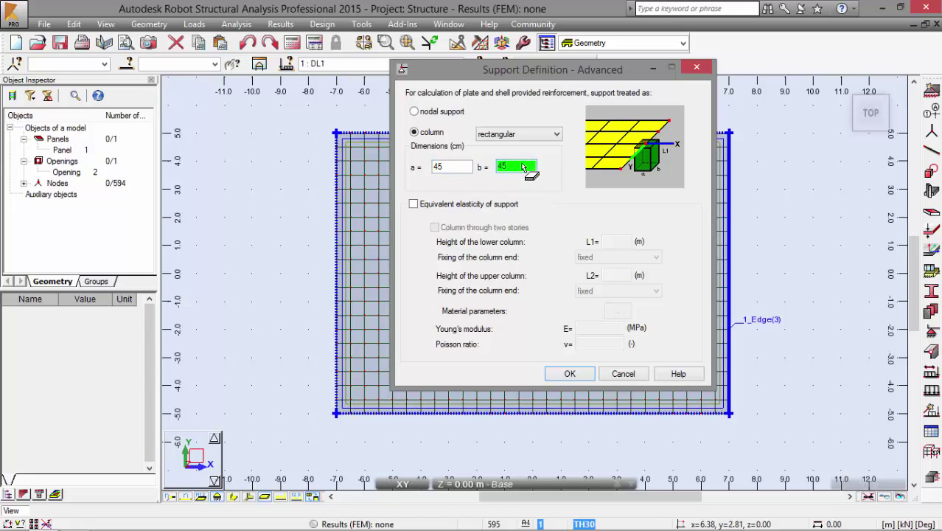
{"action": "left_click", "coordinate": [569, 373]}
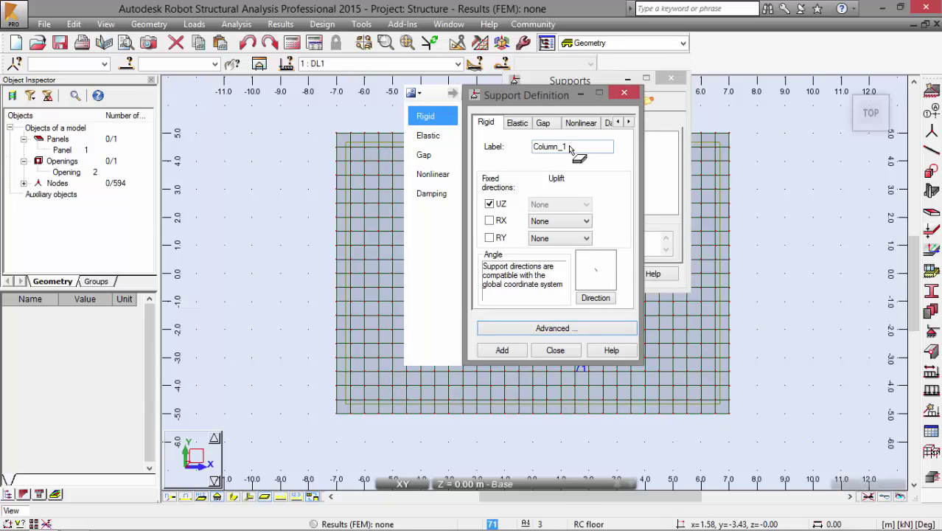
Label the support Column45x45, also fix RX and RY, and add it to the list.
{"action": "left_click_drag", "start_coordinate": [569, 147], "coordinate": [533, 147]}
{"action": "left_click", "coordinate": [546, 144]}
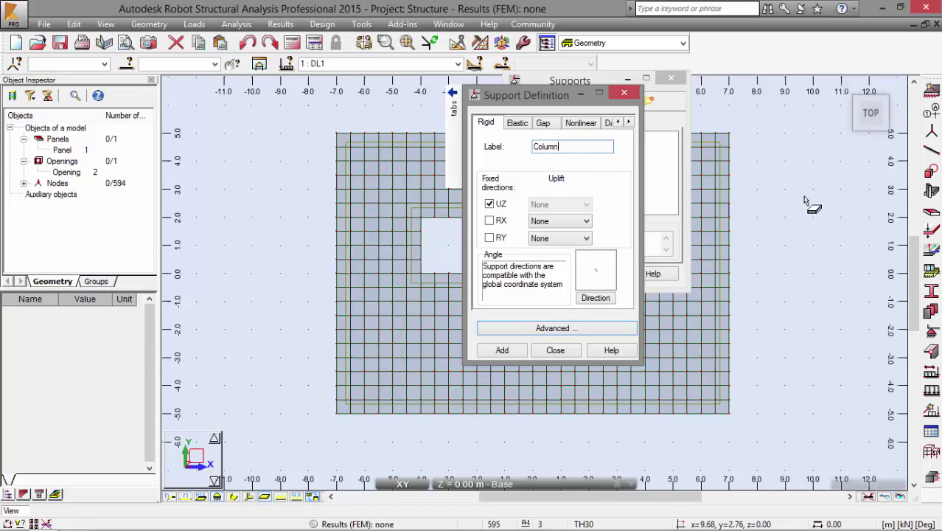
{"action": "type", "text": "45x45"}
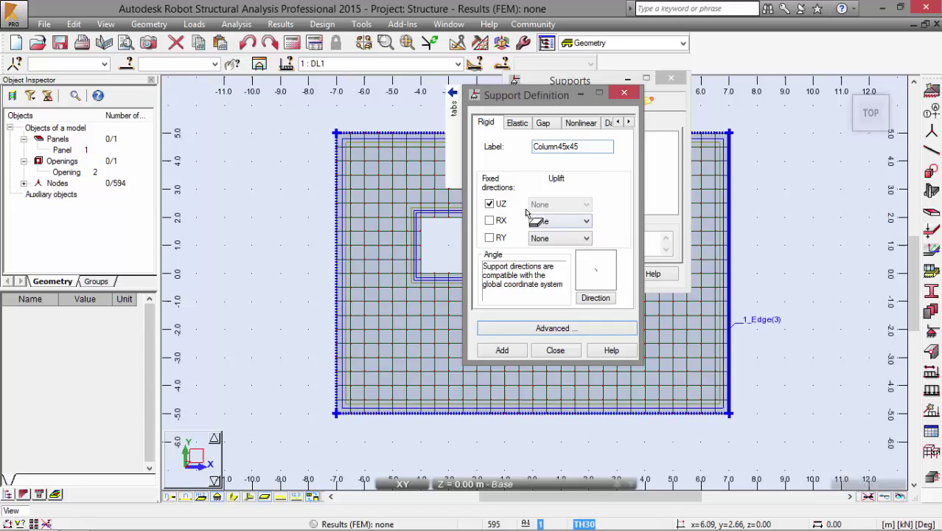
{"action": "left_click", "coordinate": [491, 222]}
{"action": "left_click", "coordinate": [491, 237]}
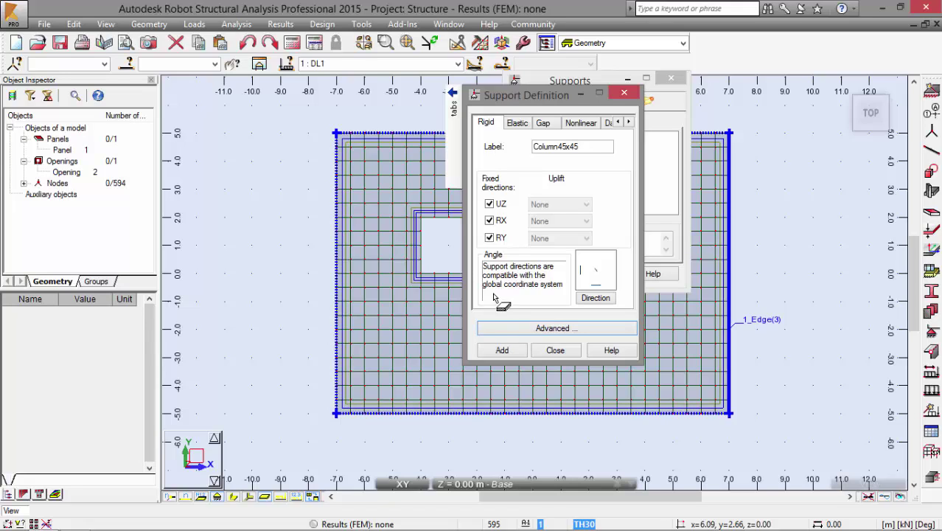
{"action": "left_click", "coordinate": [519, 353]}
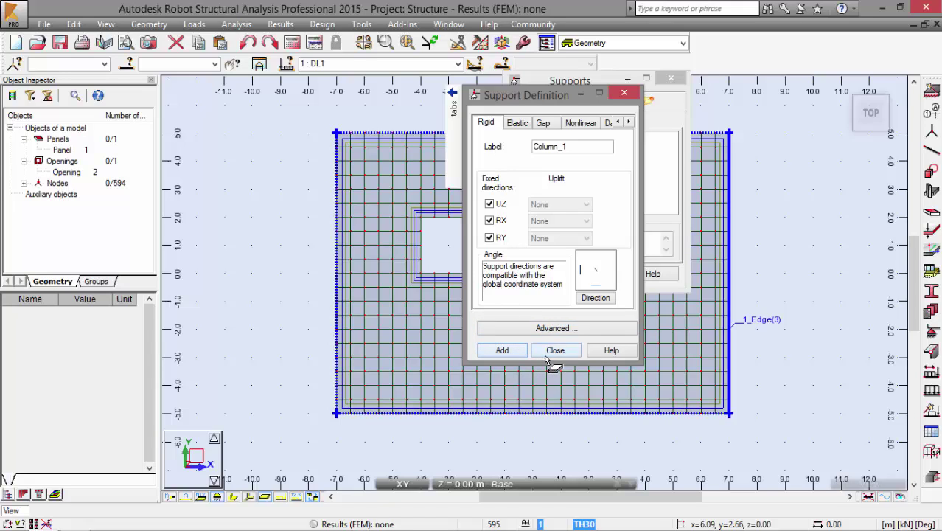
{"action": "left_click", "coordinate": [552, 351]}
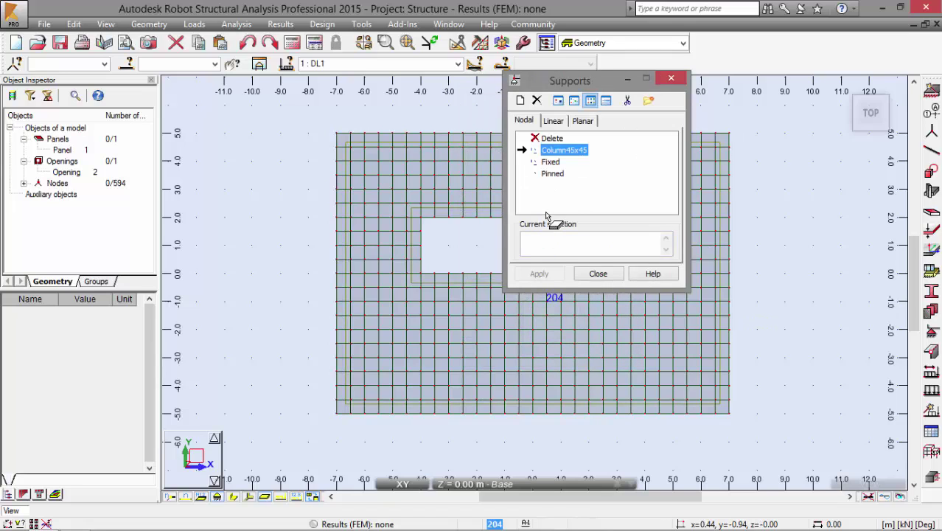
Choose Column45x45 as the support and pick node 245 left of the opening.
{"action": "left_click", "coordinate": [554, 173]}
{"action": "left_click", "coordinate": [557, 151]}
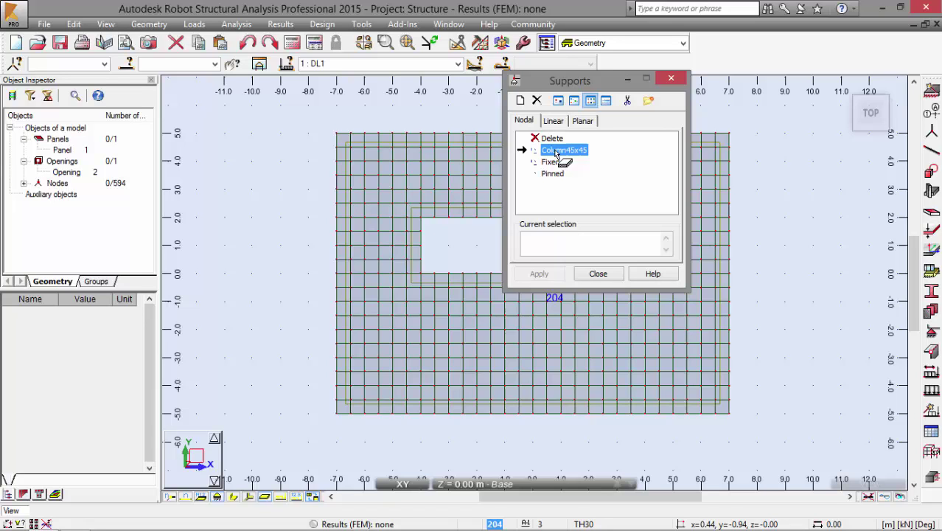
{"action": "scroll", "coordinate": [353, 231], "scroll_direction": "right", "scroll_amount": 5}
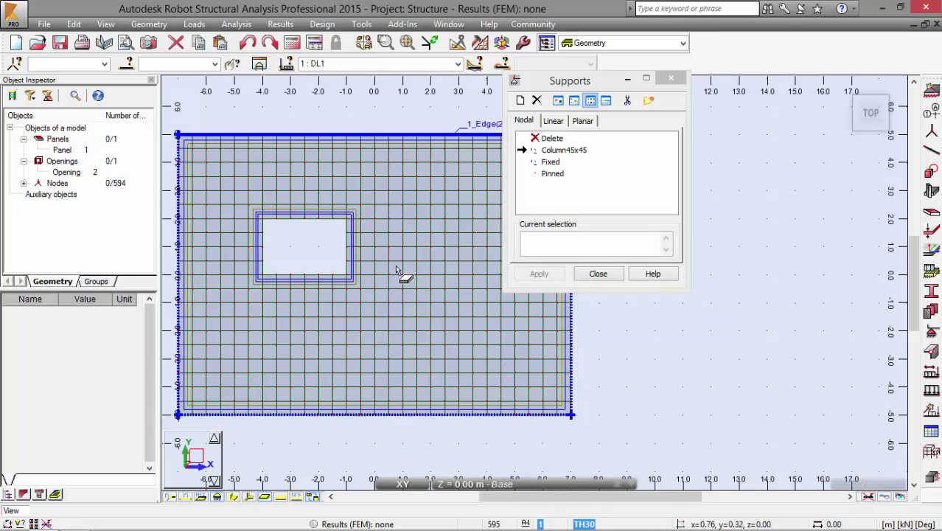
{"action": "scroll", "coordinate": [377, 269], "scroll_direction": "left", "scroll_amount": 1}
{"action": "scroll", "coordinate": [377, 268], "scroll_direction": "left", "scroll_amount": 1}
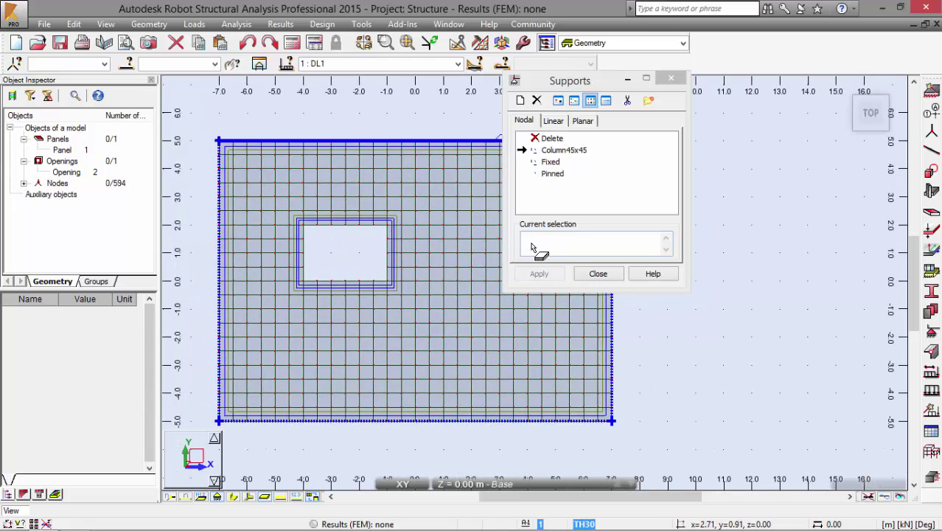
{"action": "scroll", "coordinate": [258, 272], "scroll_direction": "up", "scroll_amount": 3}
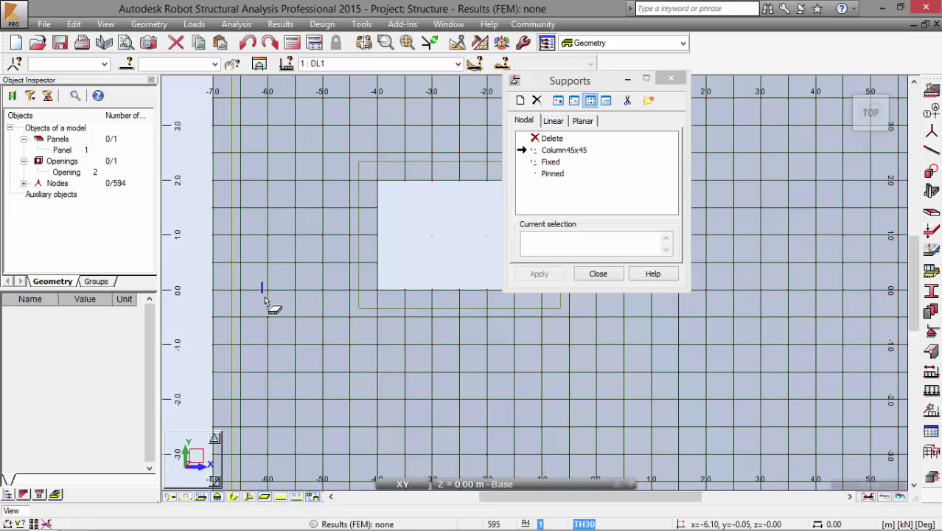
{"action": "left_click", "coordinate": [268, 289]}
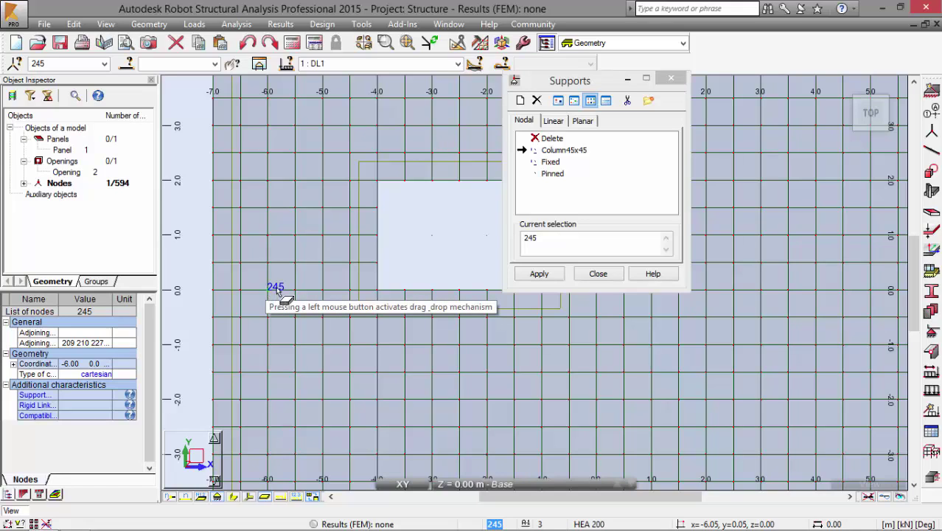
Add node 258 to the selection and apply the Column45x45 supports to both nodes.
{"action": "scroll", "coordinate": [267, 289], "scroll_direction": "down", "scroll_amount": 3}
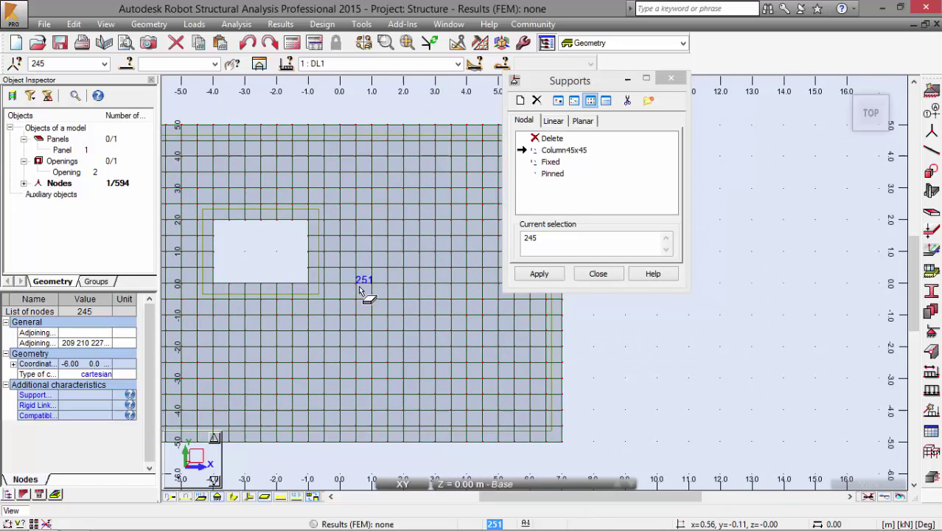
{"action": "middle_click_drag", "start_coordinate": [384, 282], "coordinate": [421, 284]}
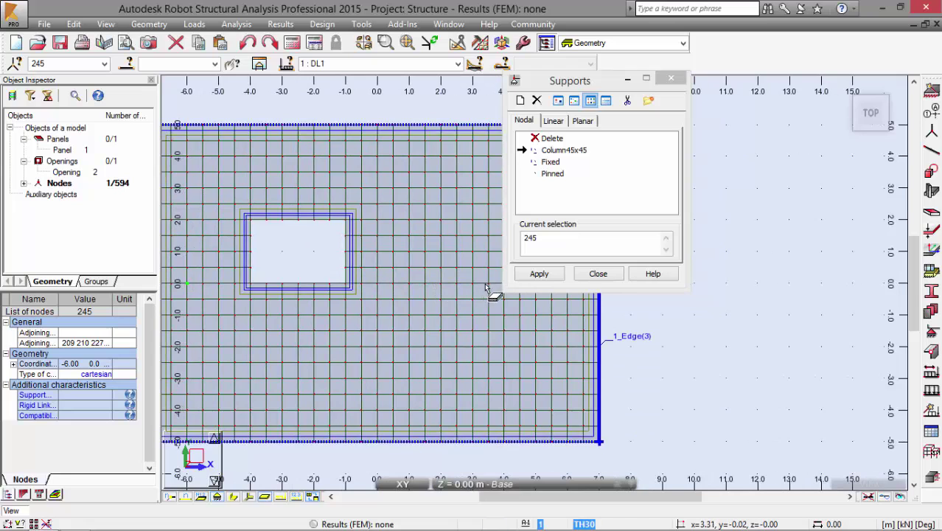
{"action": "scroll", "coordinate": [472, 295], "scroll_direction": "up", "scroll_amount": 1}
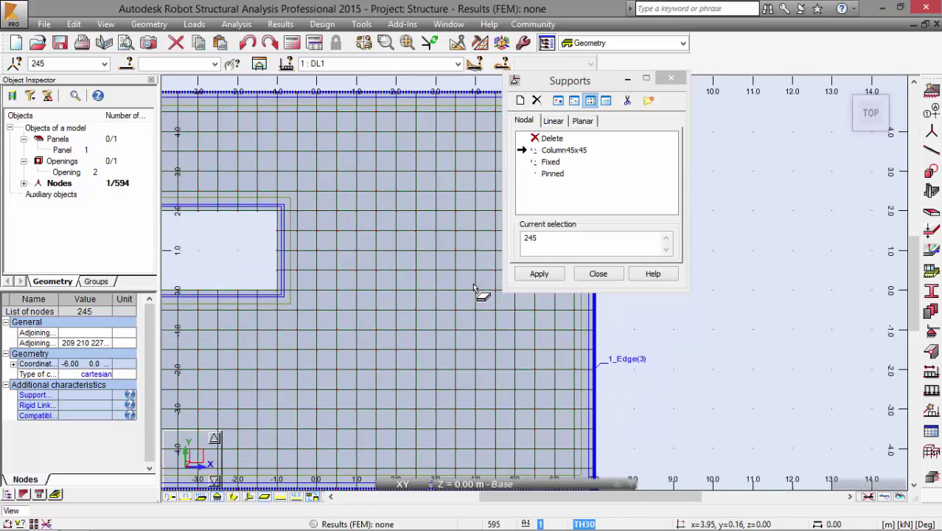
{"action": "left_click", "coordinate": [472, 289], "text": "ctrl"}
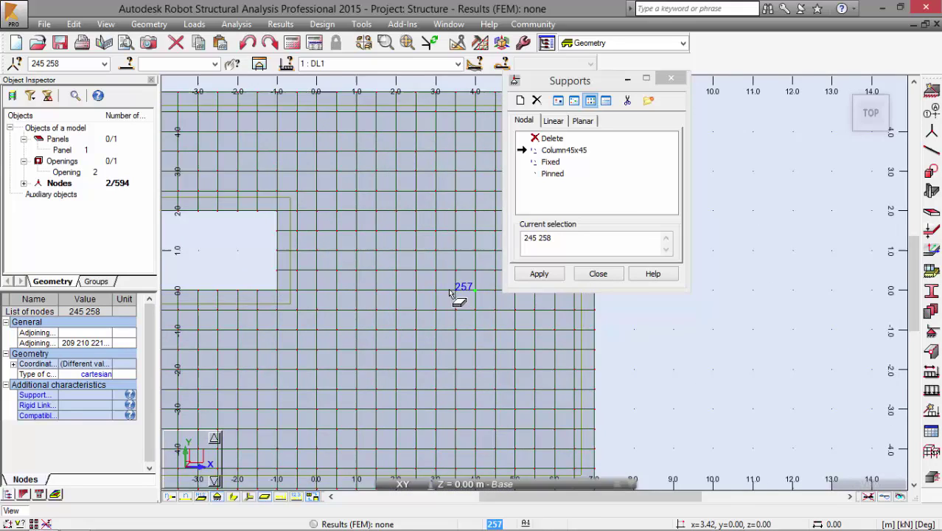
{"action": "scroll", "coordinate": [435, 306], "scroll_direction": "down", "scroll_amount": 2}
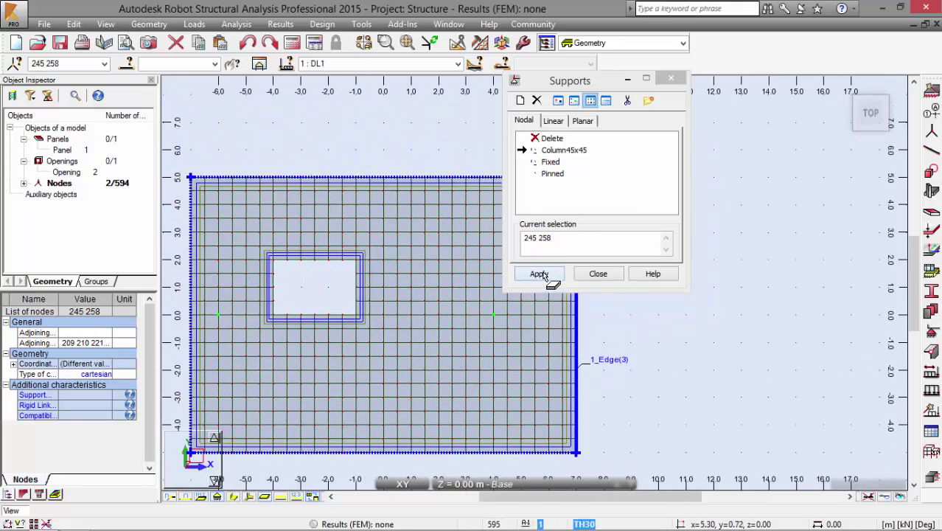
{"action": "left_click", "coordinate": [539, 274]}
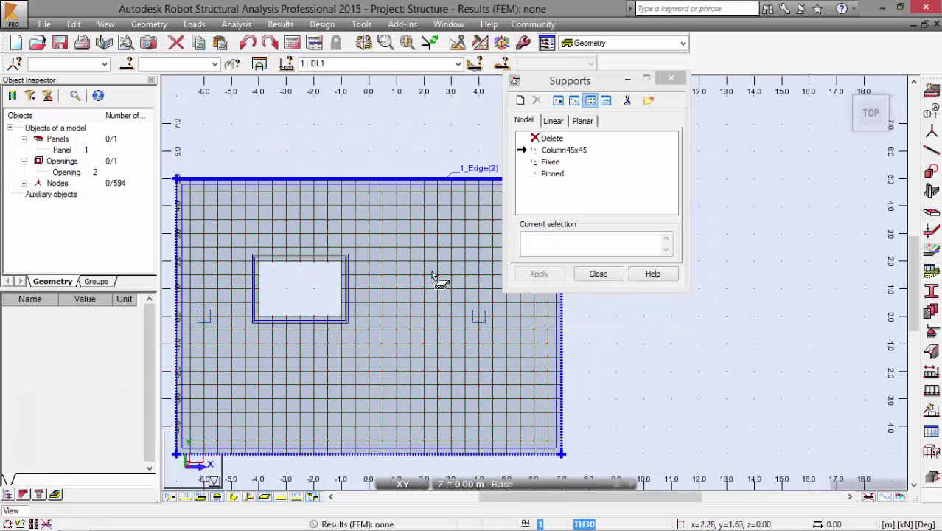
{"action": "key", "text": "alt+Tab"}
{"action": "scroll", "coordinate": [432, 276], "scroll_direction": "down", "scroll_amount": 8}
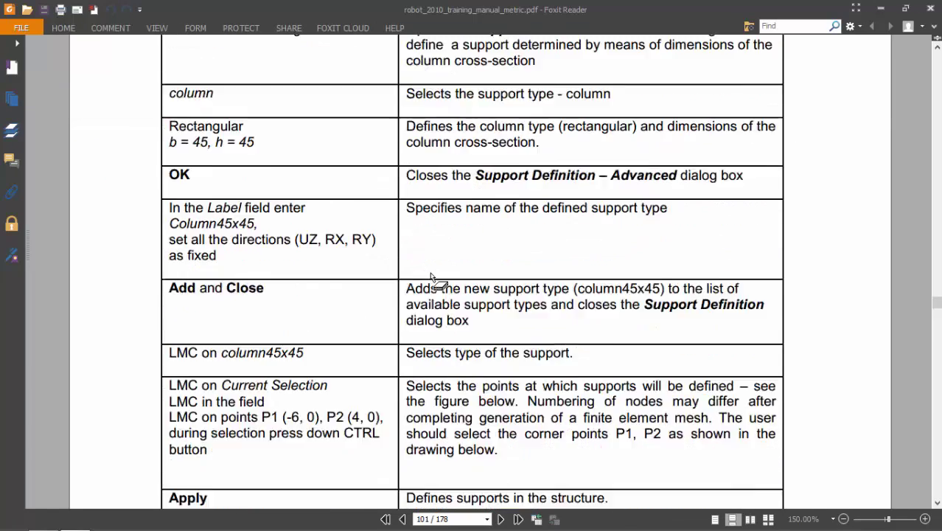
{"action": "scroll", "coordinate": [432, 275], "scroll_direction": "down", "scroll_amount": 10}
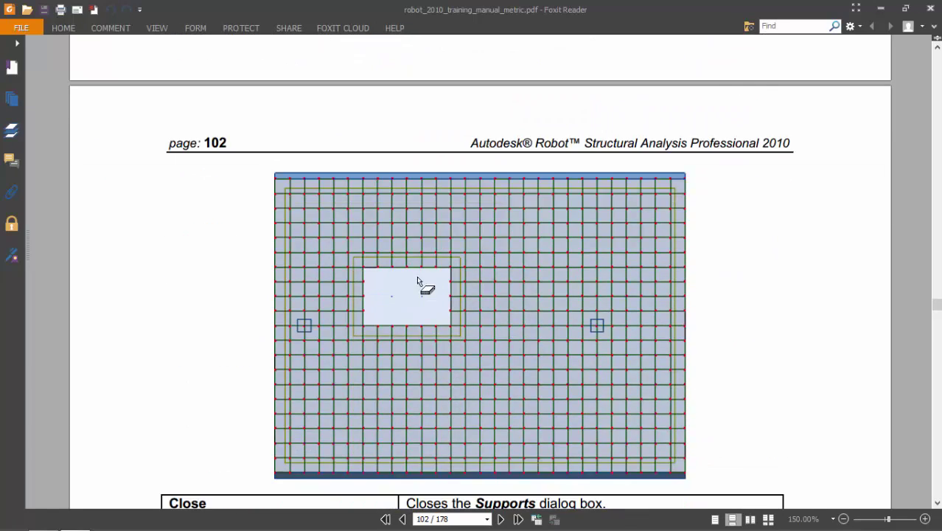
{"action": "scroll", "coordinate": [418, 281], "scroll_direction": "down", "scroll_amount": 1}
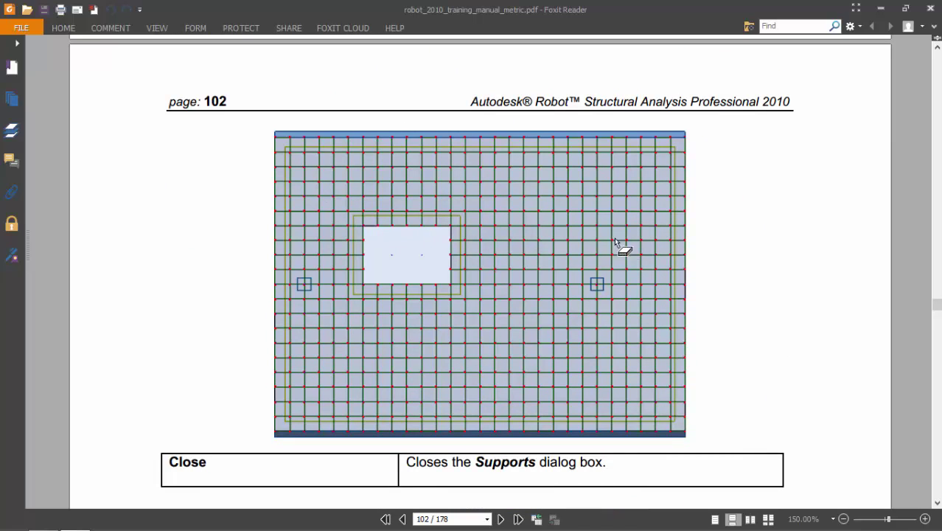
{"action": "left_click_drag", "start_coordinate": [620, 306], "coordinate": [616, 243]}
{"action": "left_click_drag", "start_coordinate": [306, 308], "coordinate": [312, 252]}
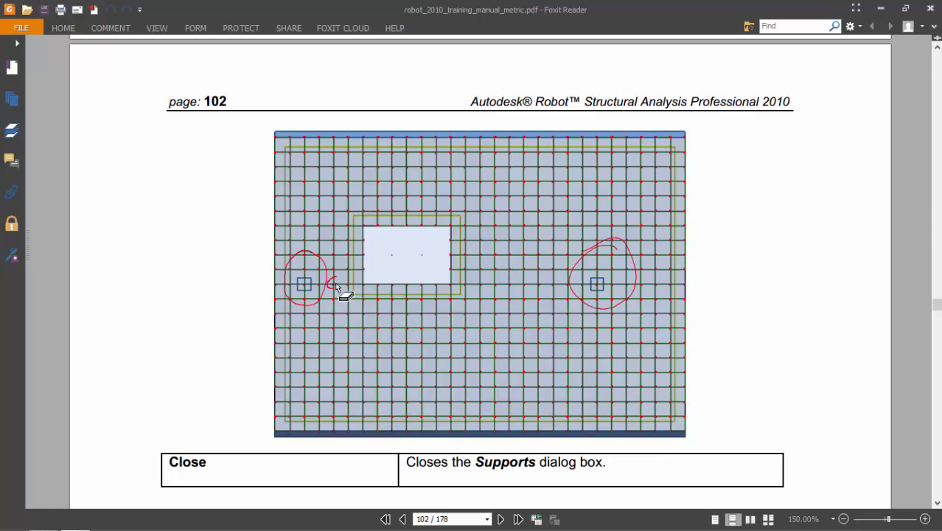
{"action": "left_click_drag", "start_coordinate": [336, 303], "coordinate": [330, 346]}
{"action": "left_click", "coordinate": [327, 335]}
{"action": "key", "text": "alt+Tab"}
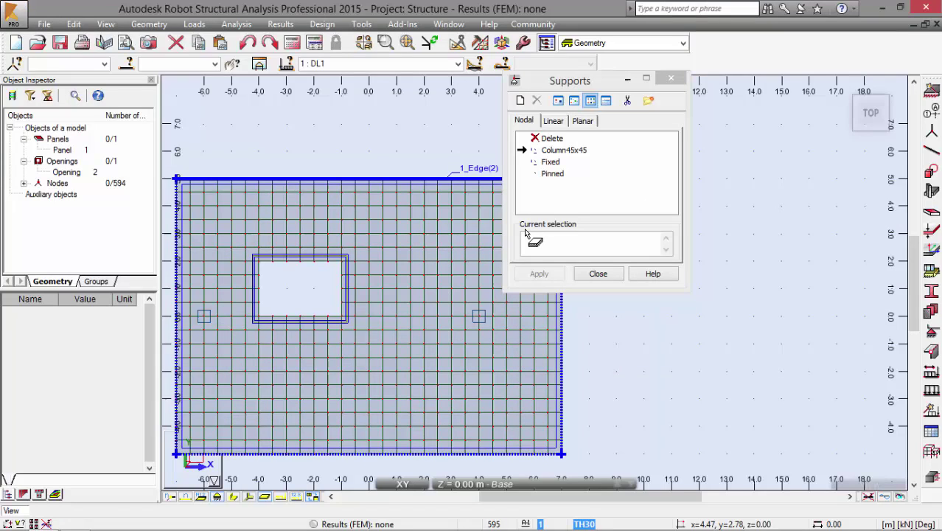
Assign Pinned linear supports to the slab's top and bottom edges.
{"action": "left_click", "coordinate": [556, 122]}
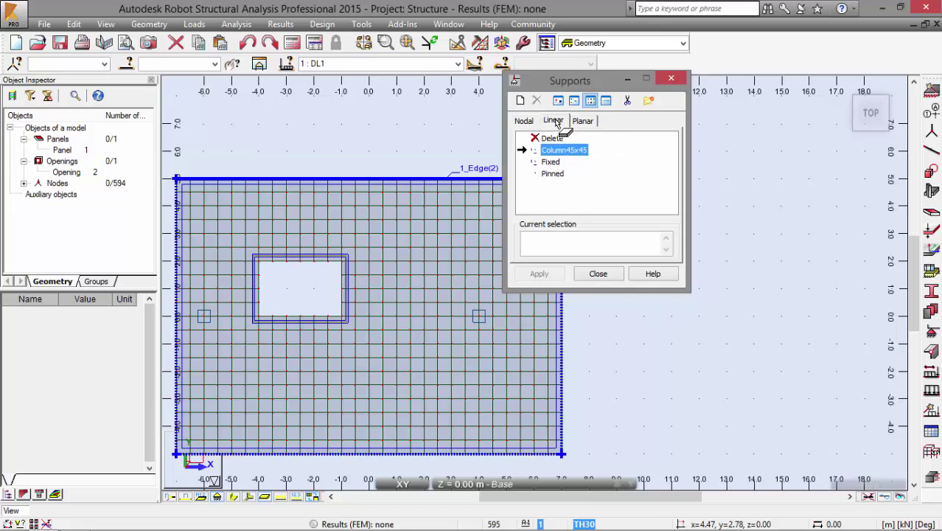
{"action": "left_click", "coordinate": [552, 173]}
{"action": "middle_click_drag", "start_coordinate": [326, 189], "coordinate": [269, 223]}
{"action": "left_click", "coordinate": [311, 214]}
{"action": "scroll", "coordinate": [339, 142], "scroll_direction": "down", "scroll_amount": 1}
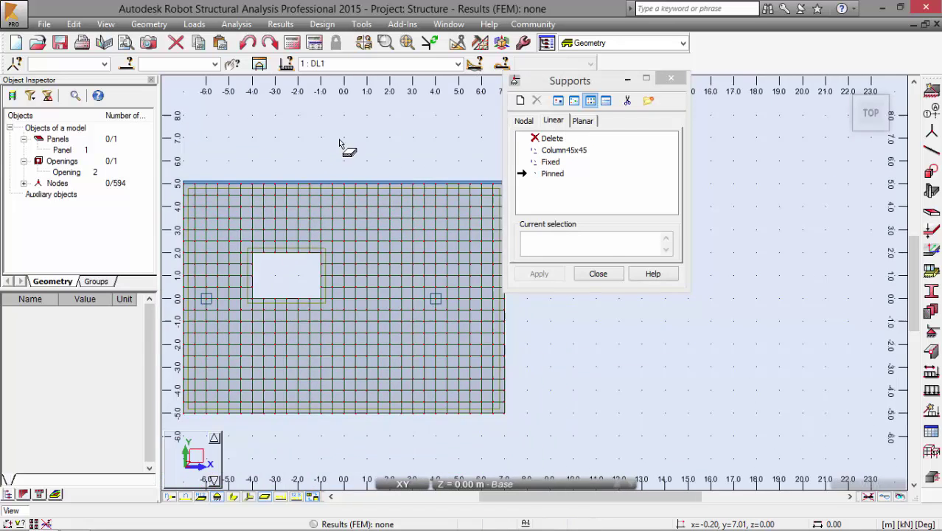
{"action": "scroll", "coordinate": [319, 369], "scroll_direction": "up", "scroll_amount": 1}
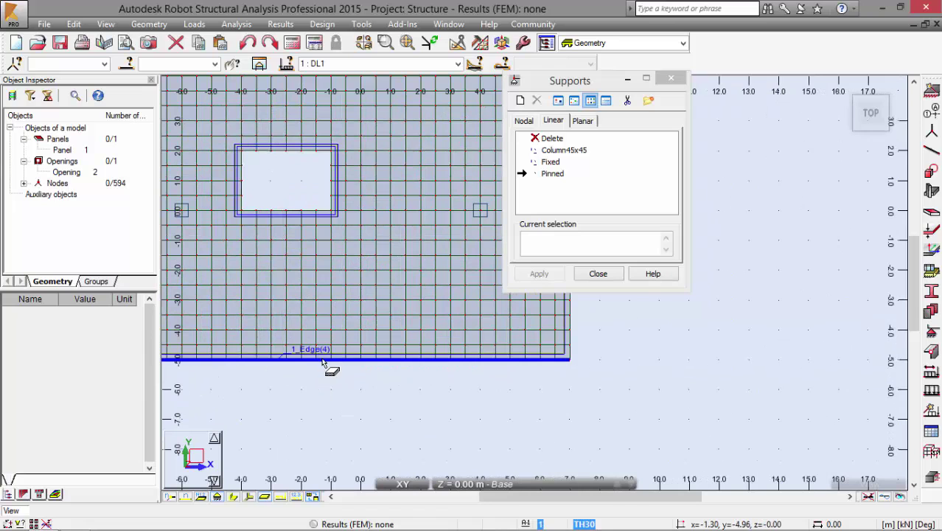
{"action": "left_click", "coordinate": [322, 365]}
{"action": "scroll", "coordinate": [326, 368], "scroll_direction": "down", "scroll_amount": 1}
{"action": "scroll", "coordinate": [431, 304], "scroll_direction": "up", "scroll_amount": 1}
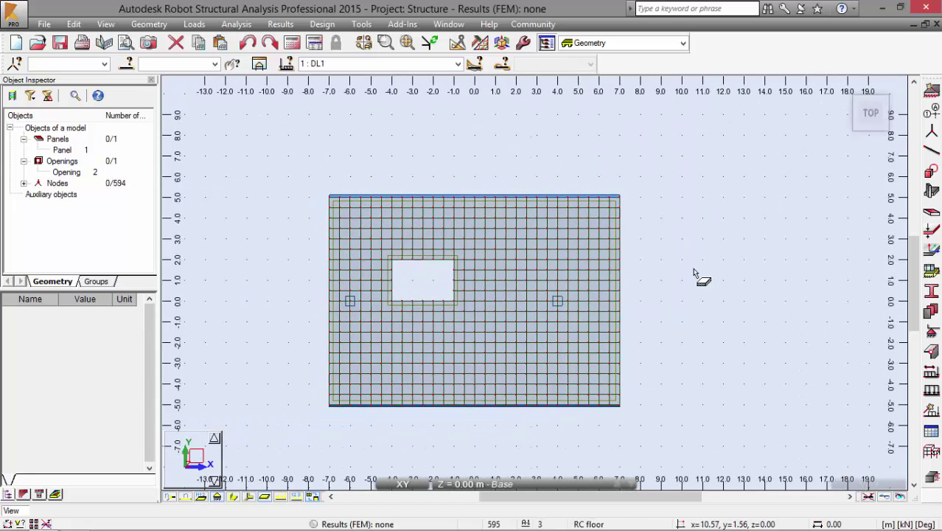
Show section 8.1.6 Load Case Definition on page 102 of the manual.
{"action": "key", "text": "alt+Tab"}
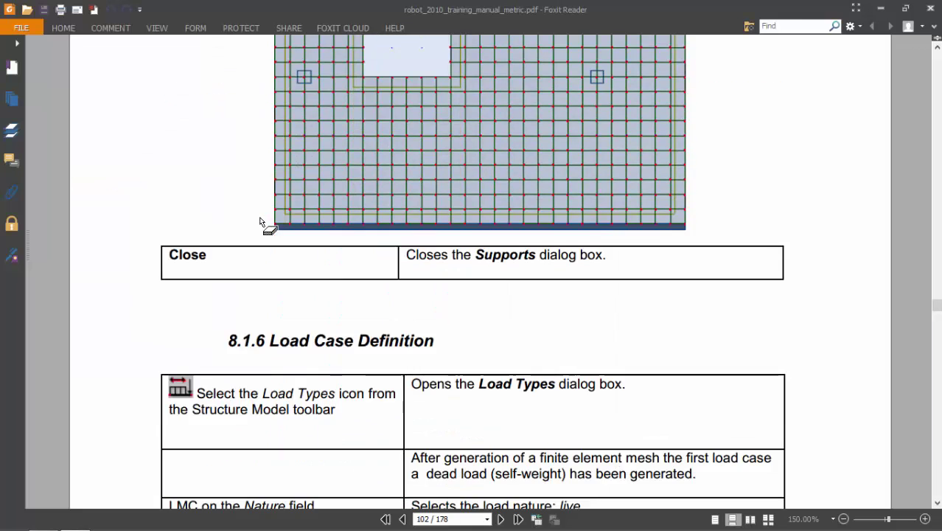
{"action": "scroll", "coordinate": [260, 221], "scroll_direction": "down", "scroll_amount": 3}
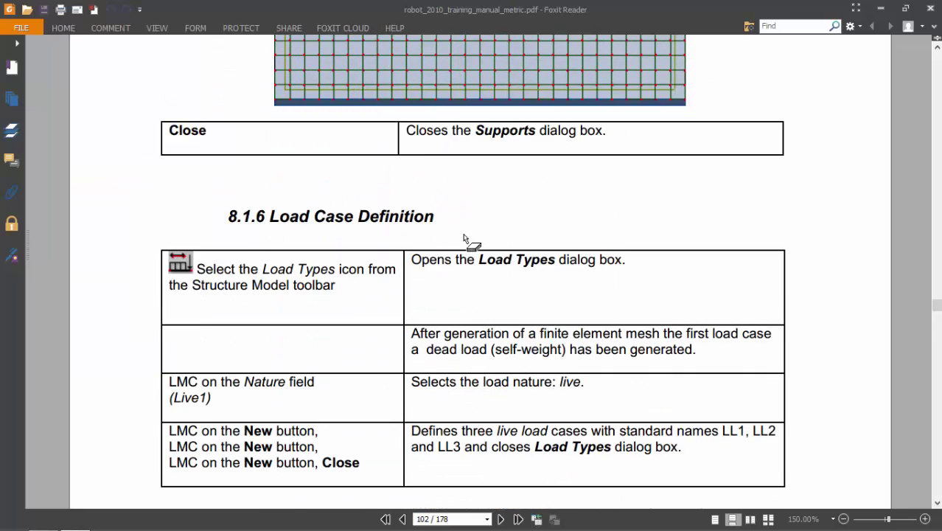